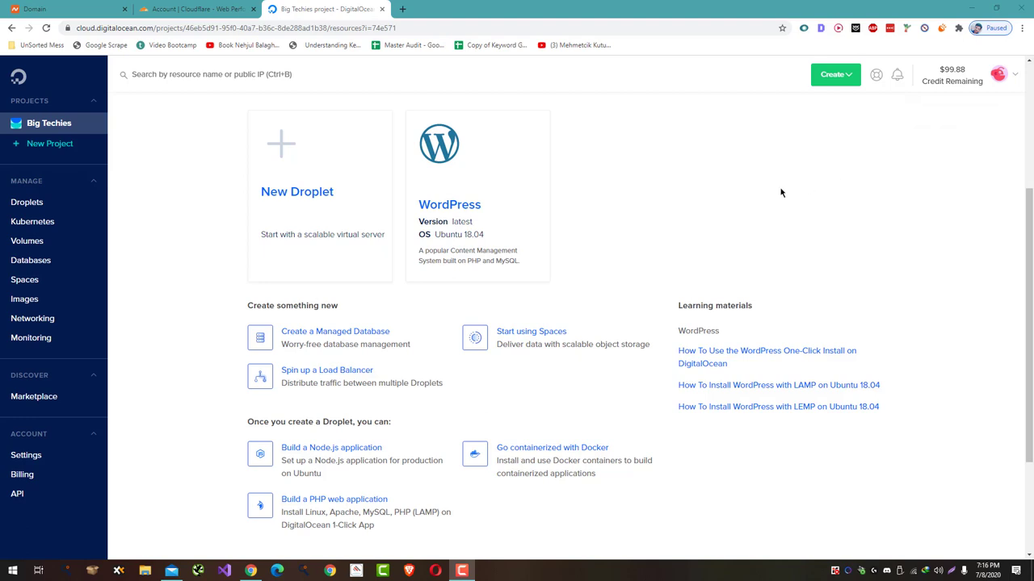
- Create a new DigitalOcean project named 'Big Techies' with the purpose Website or blog
mouse_move(527, 195)
mouse_move(946, 91)
click(35, 150)
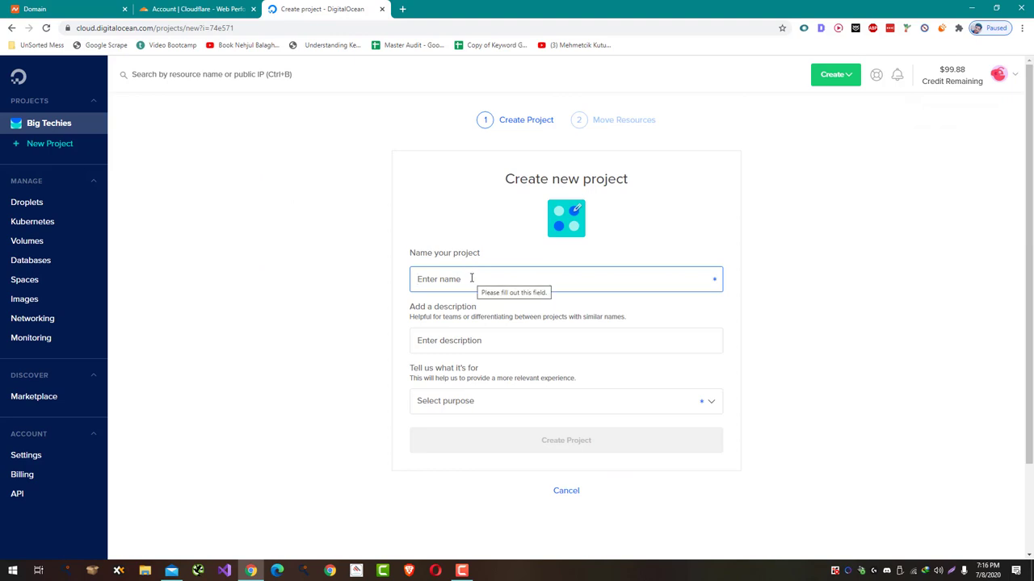
text(Big T)
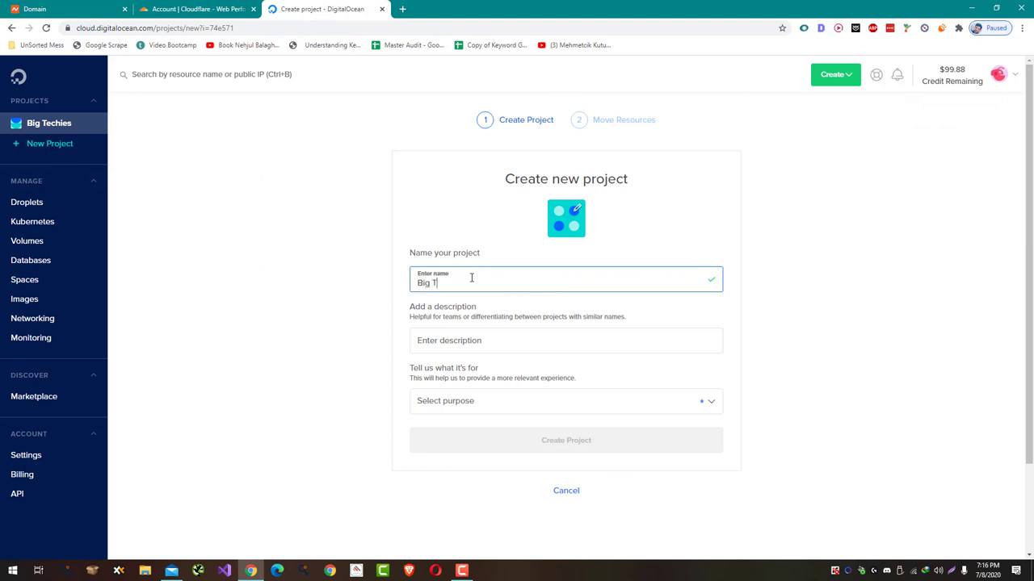
text(echies)
click(521, 410)
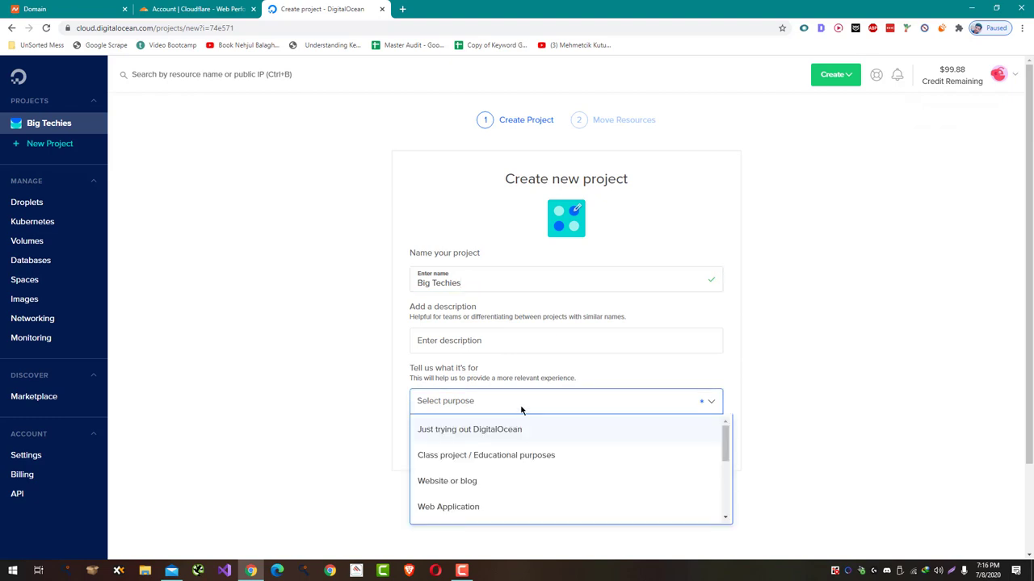
click(499, 485)
click(530, 450)
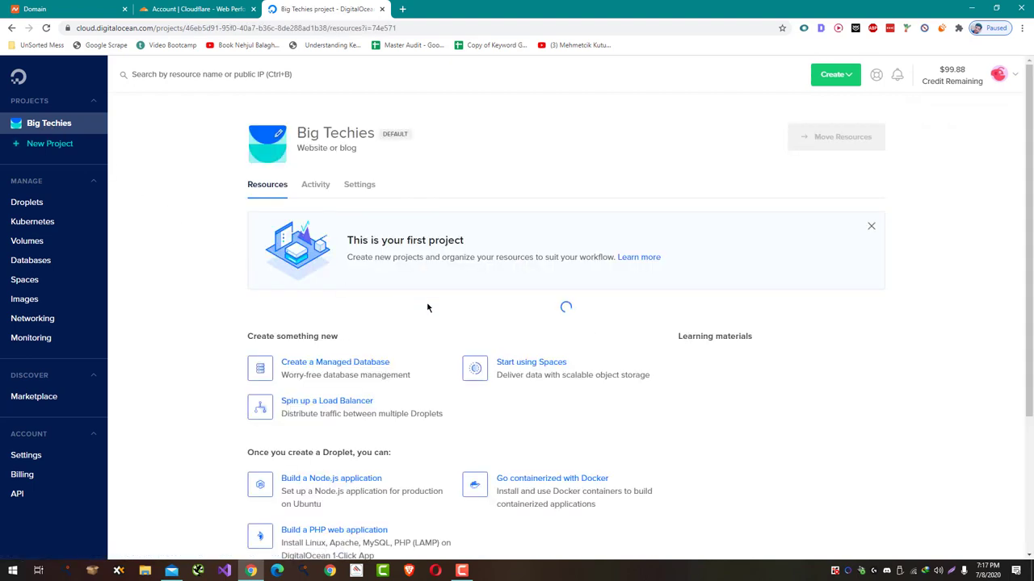
- Start a droplet from the WordPress on 18.04 card in the Big Techies project
mouse_move(429, 376)
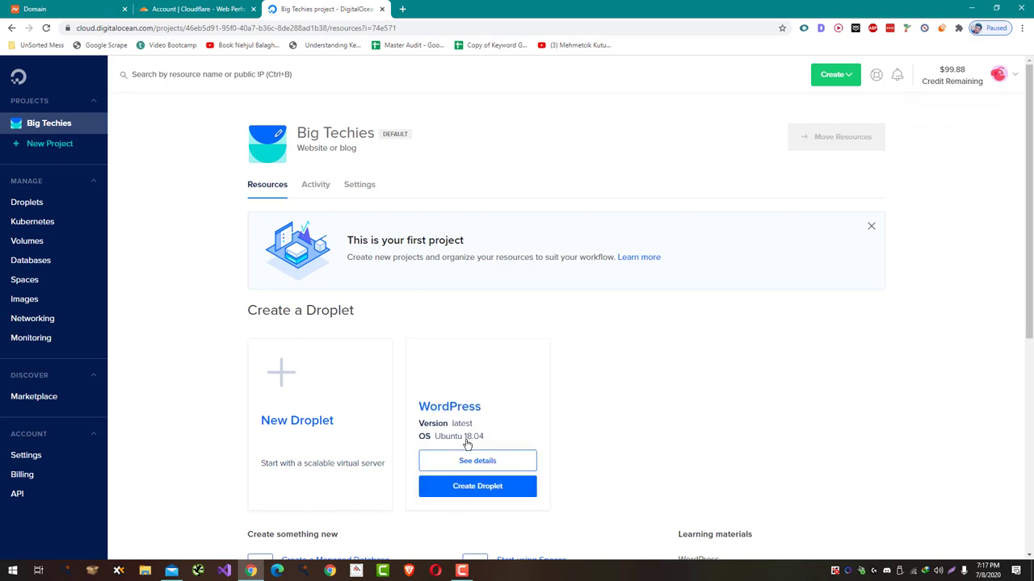
click(475, 493)
click(457, 494)
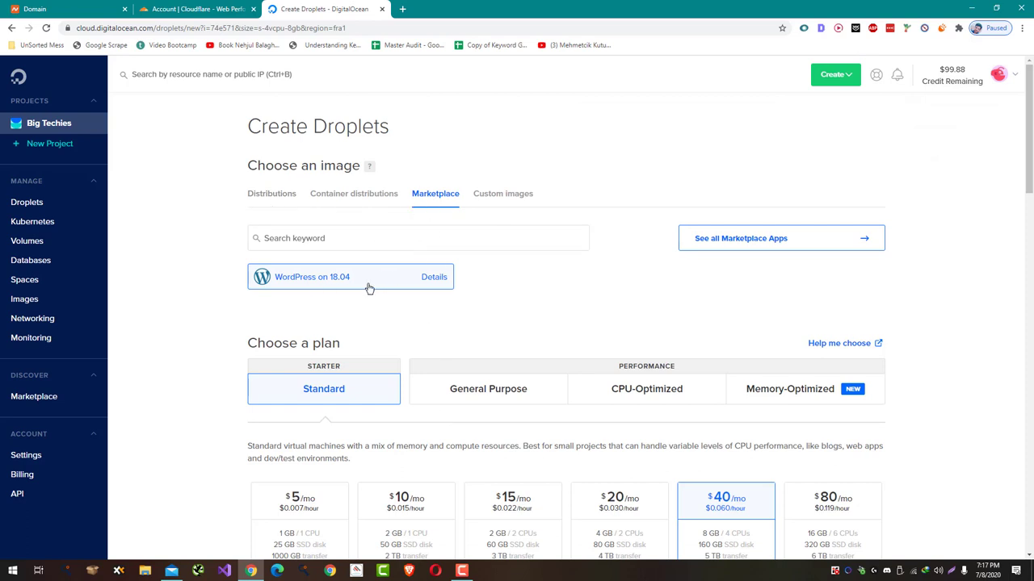
- Choose the $5/mo Standard plan and the New York 1 datacenter region for the droplet
scroll(337, 323, down, 1)
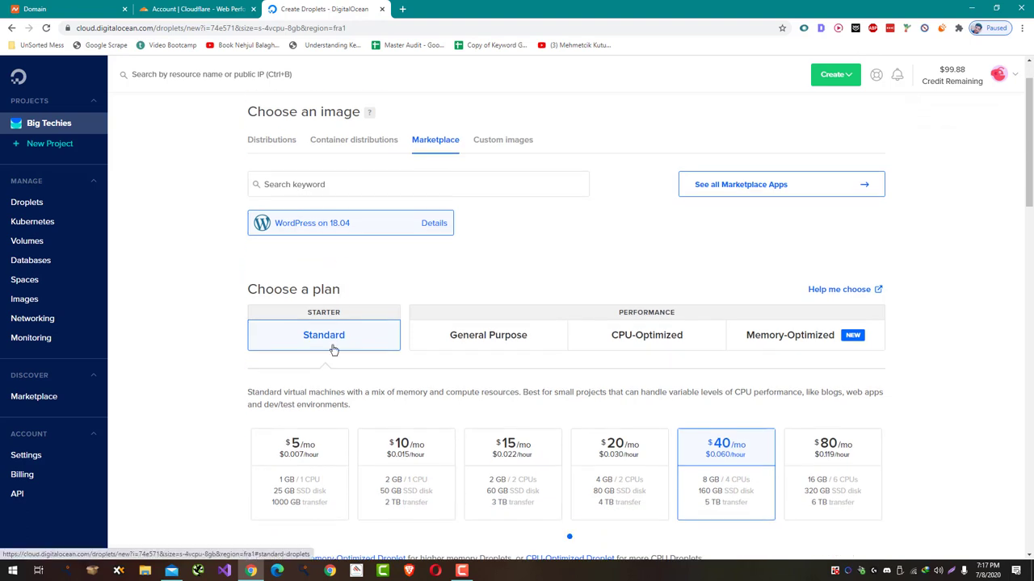
click(307, 485)
scroll(141, 401, down, 8)
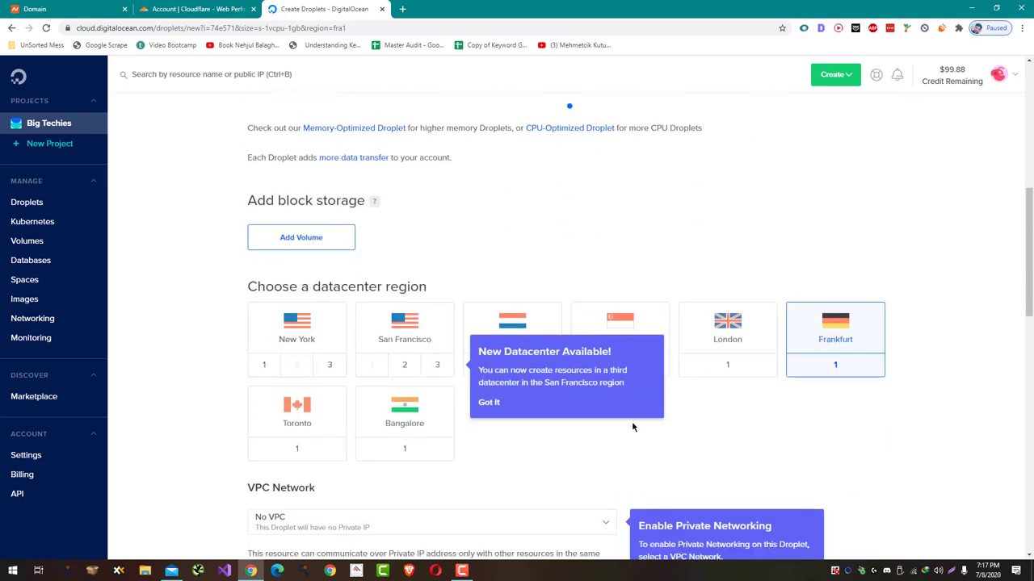
click(488, 403)
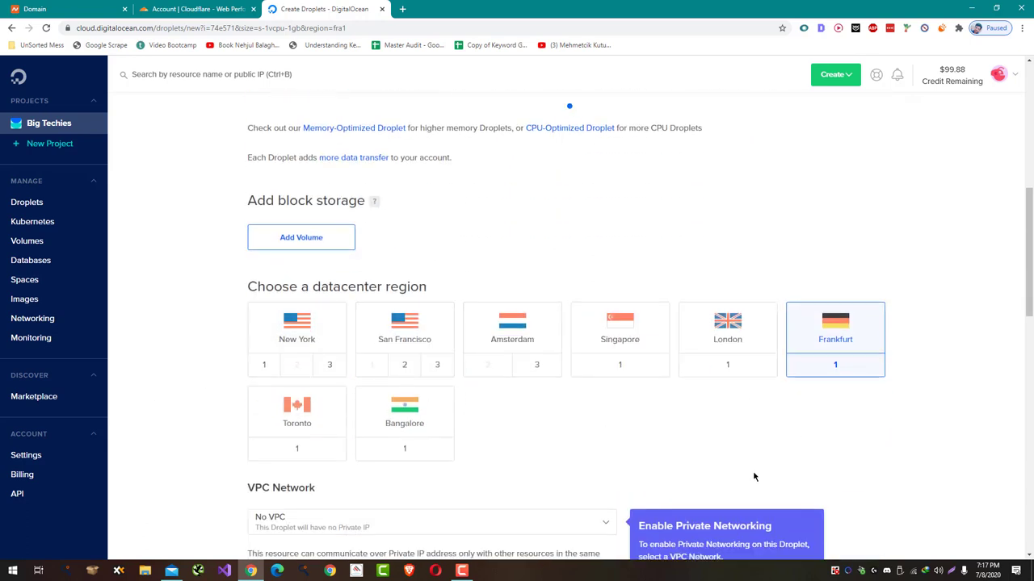
click(313, 349)
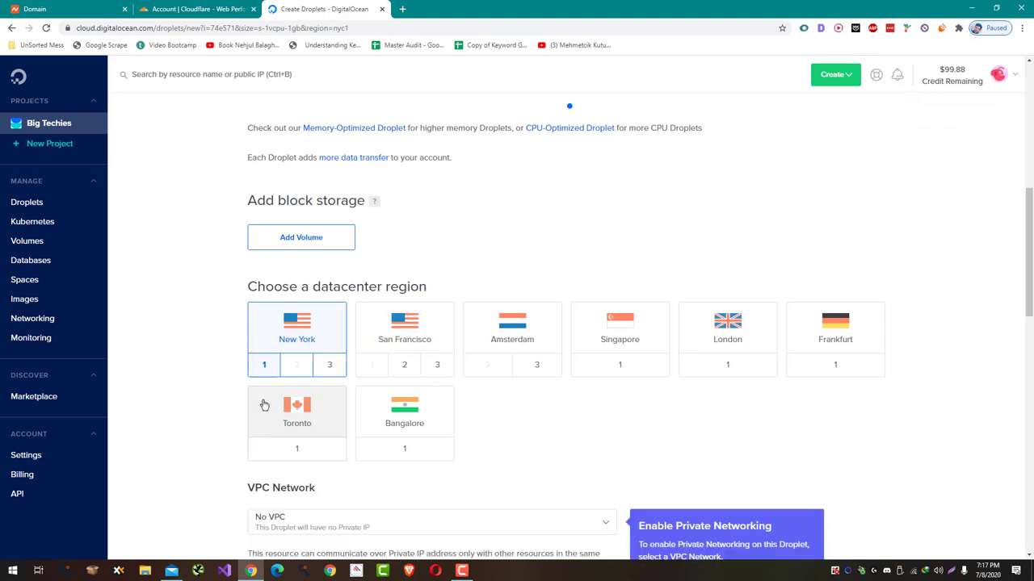
scroll(264, 405, down, 2)
scroll(267, 400, down, 3)
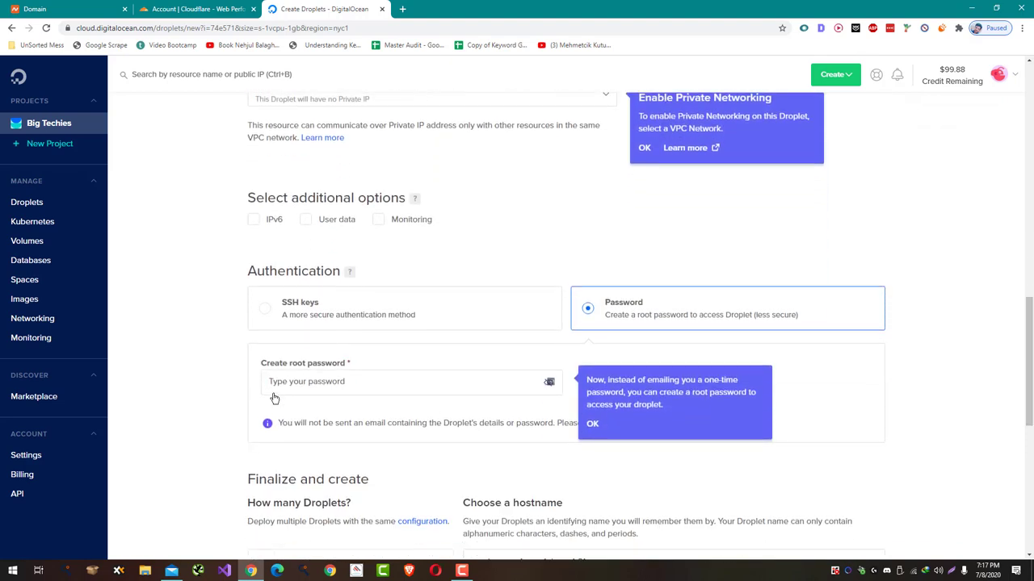
- Enter a root password for the droplet and submit Create Droplet
click(327, 379)
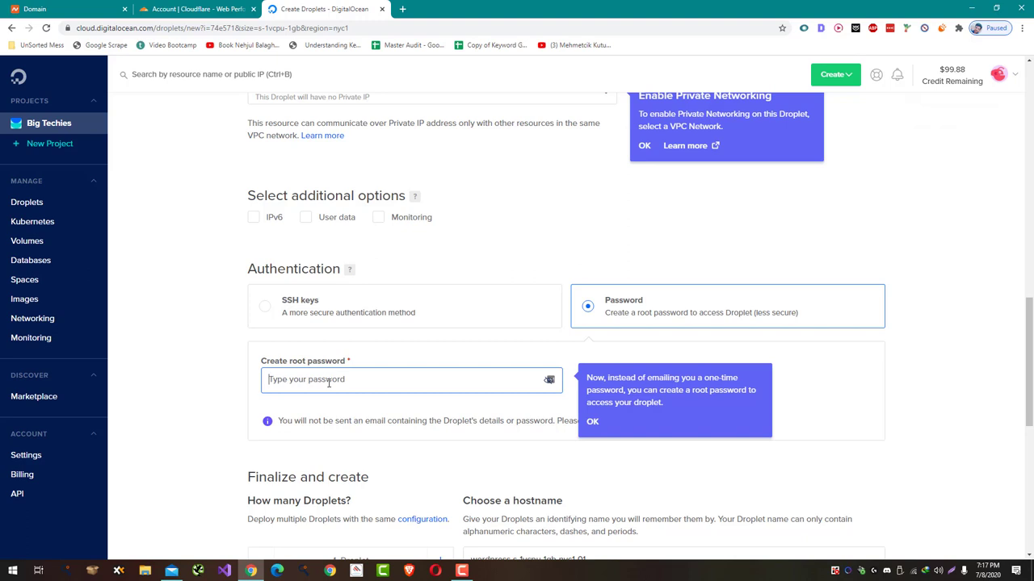
text(••••••)
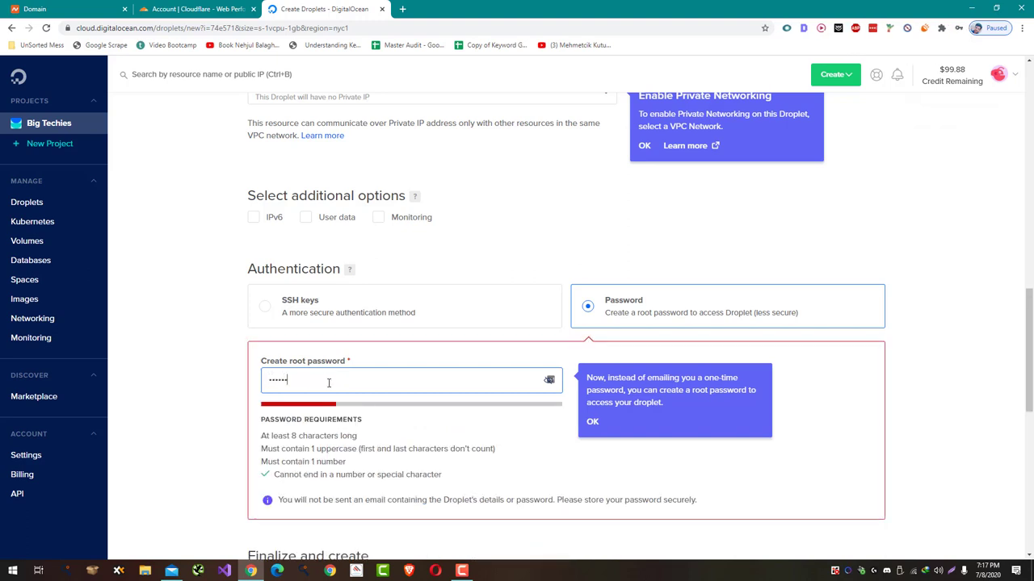
text(•••••••)
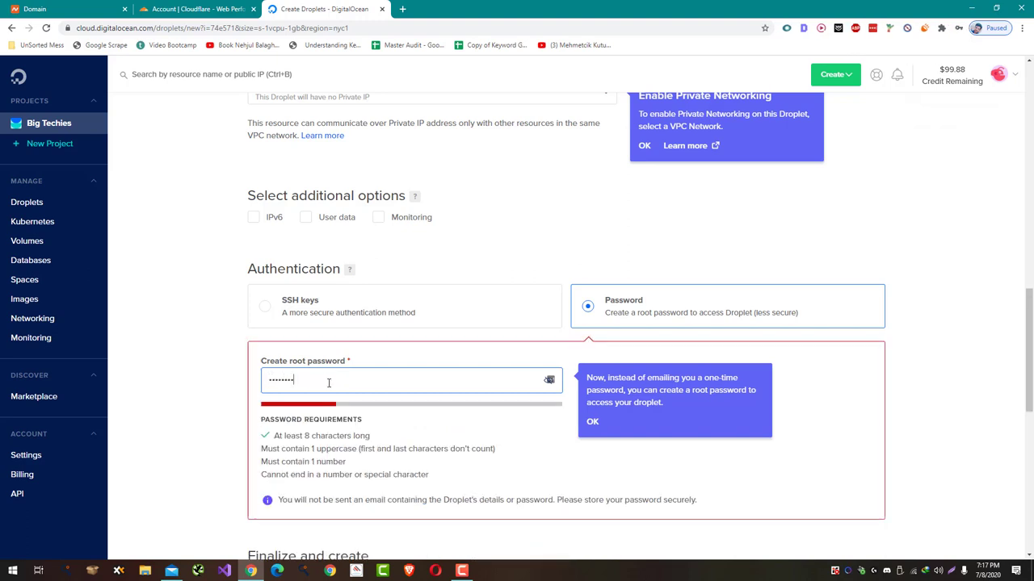
scroll(227, 352, down, 5)
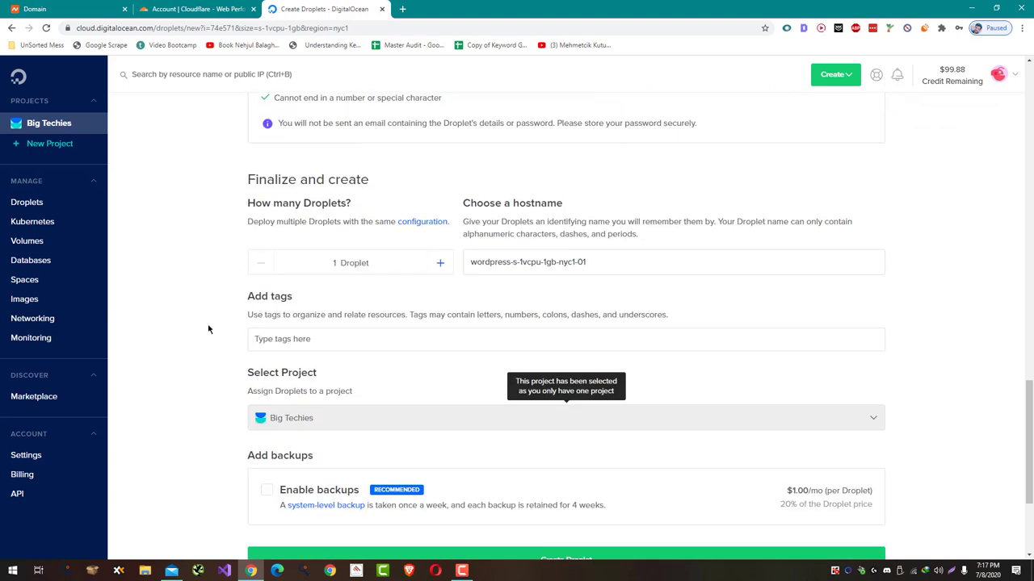
scroll(209, 329, down, 2)
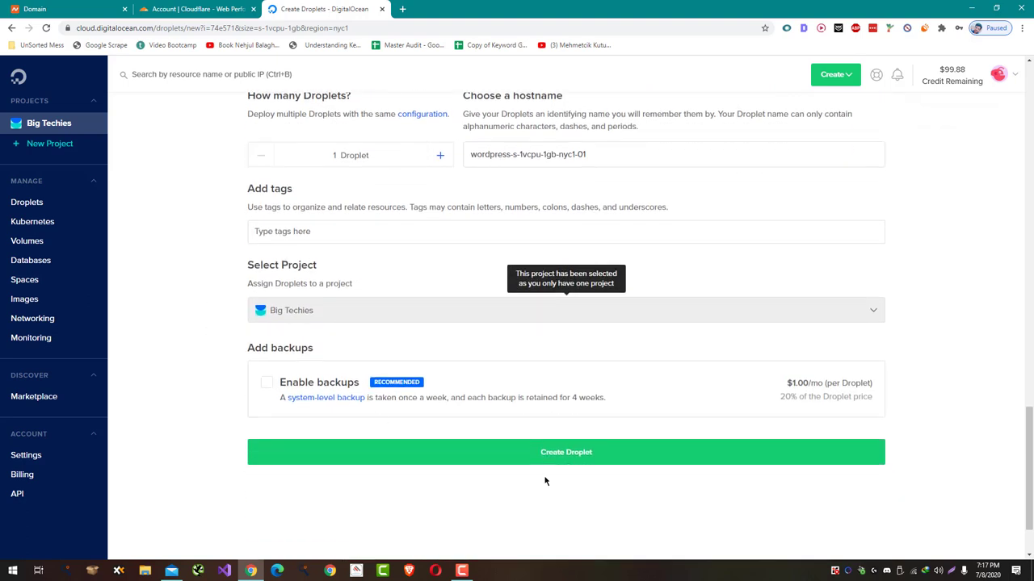
click(548, 463)
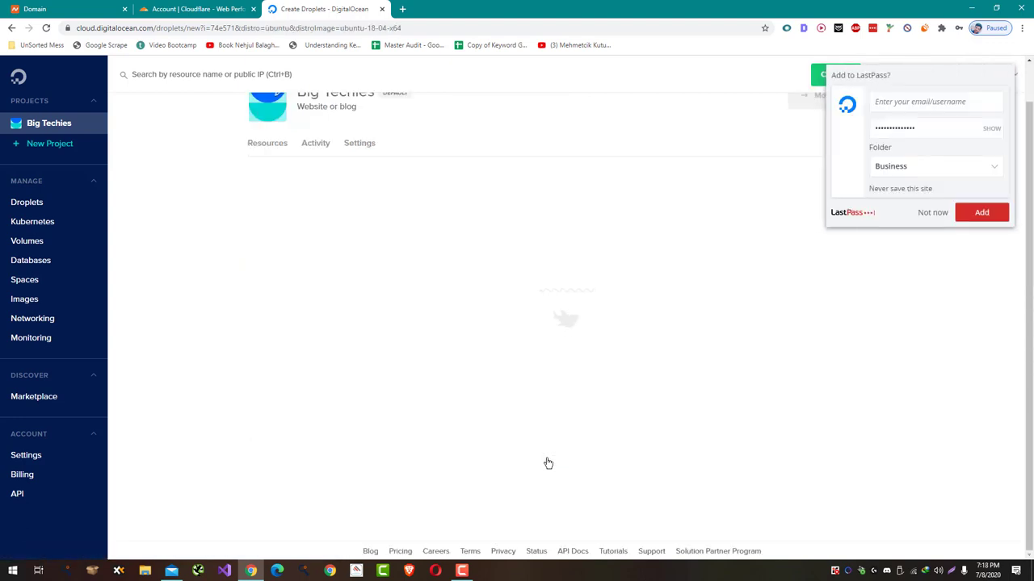
- Decline the LastPass prompt and open the wordpress-s-1vcpu-1gb-nyc1-01 droplet's detail page
click(932, 212)
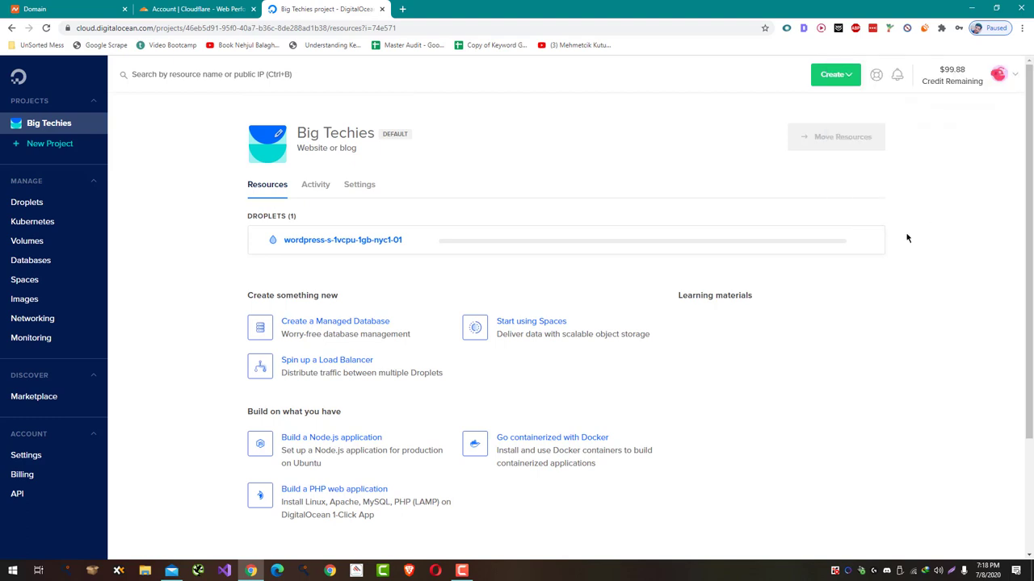
scroll(283, 214, down, 2)
scroll(283, 214, up, 1)
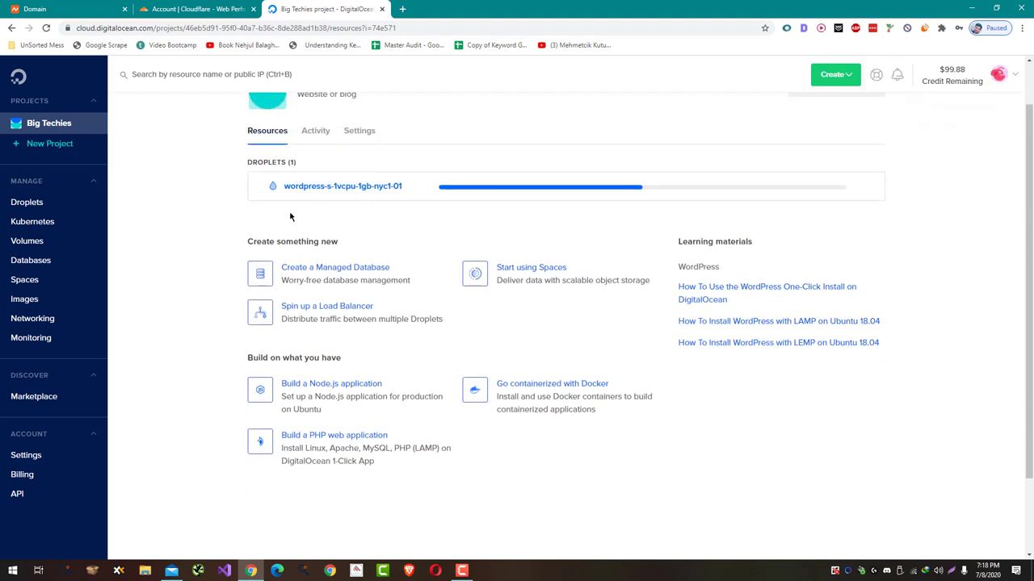
click(363, 198)
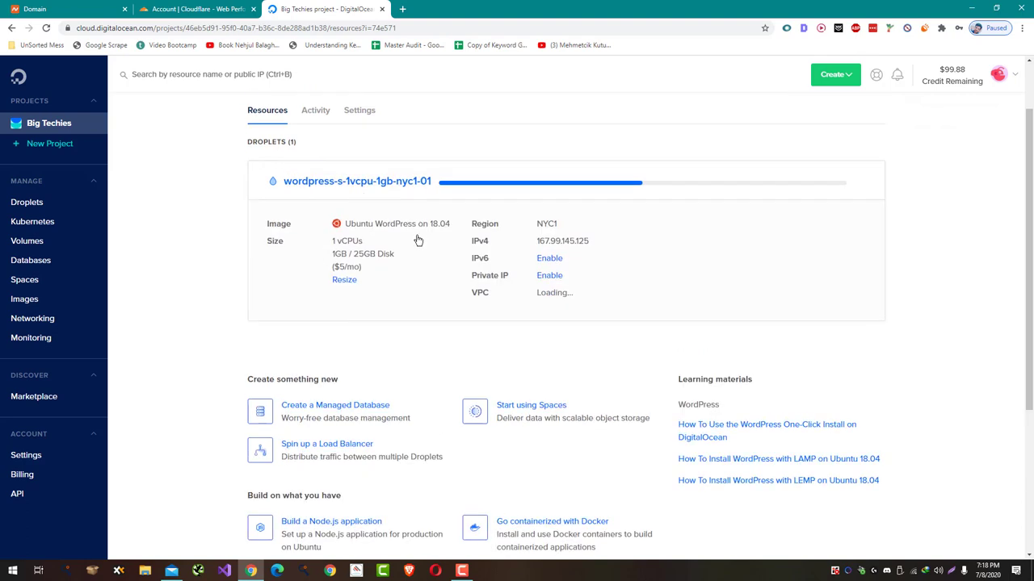
click(340, 190)
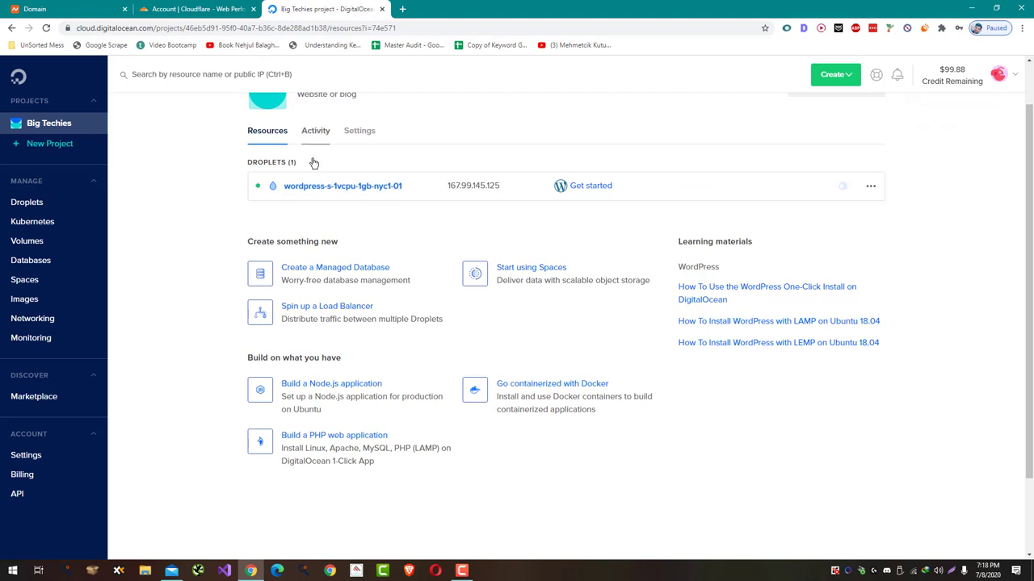
click(319, 187)
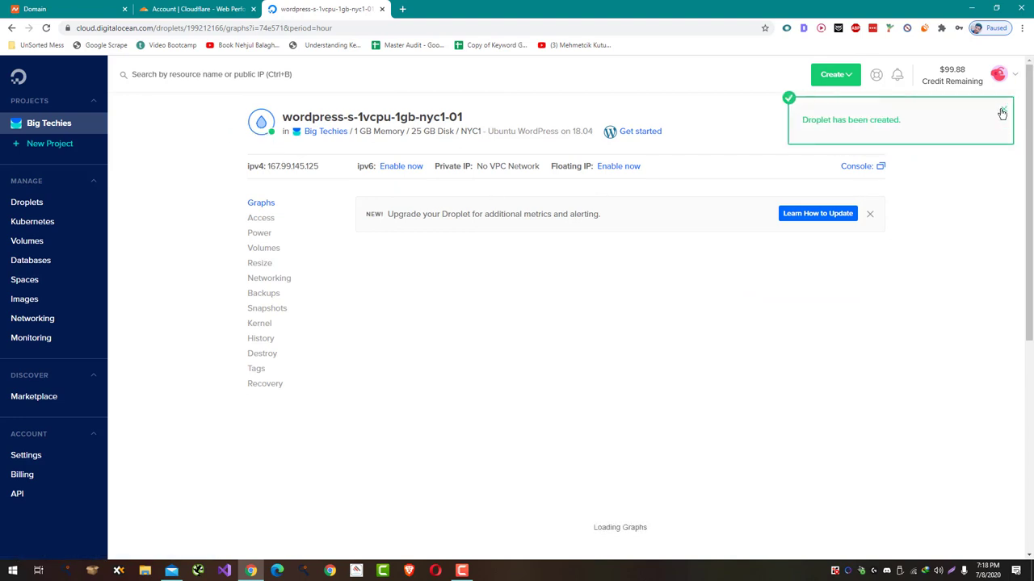
- Load the droplet's IPv4 address in a new tab to see the WordPress notice, then launch its Console
click(1001, 108)
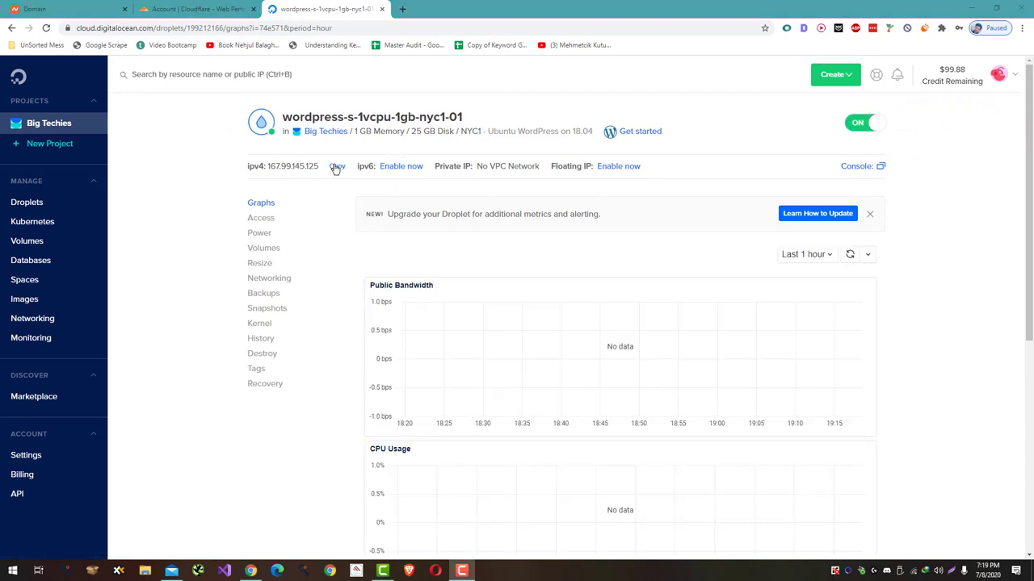
key(ctrl+t)
text(167.99.145.125)
key(Return)
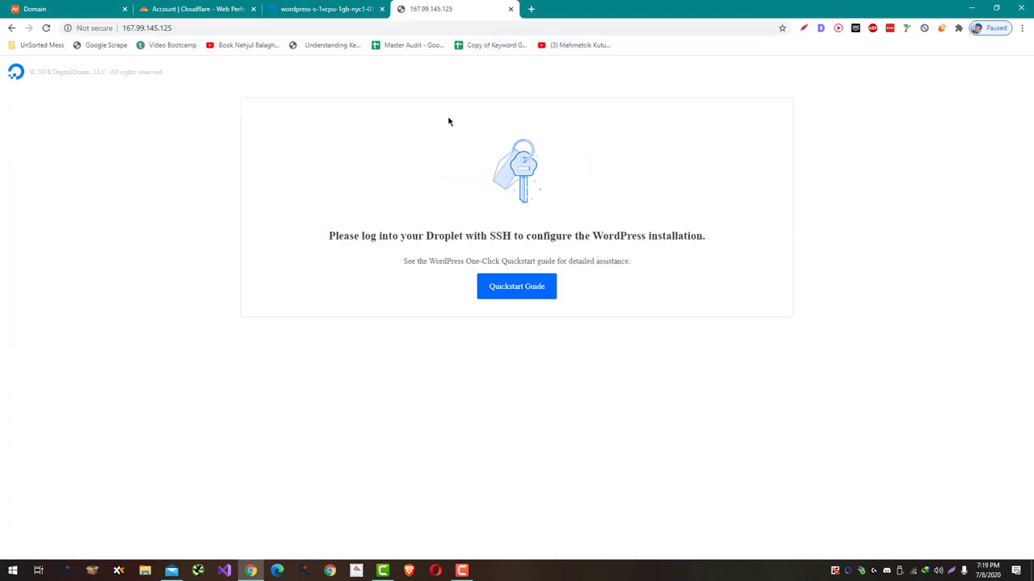
click(353, 7)
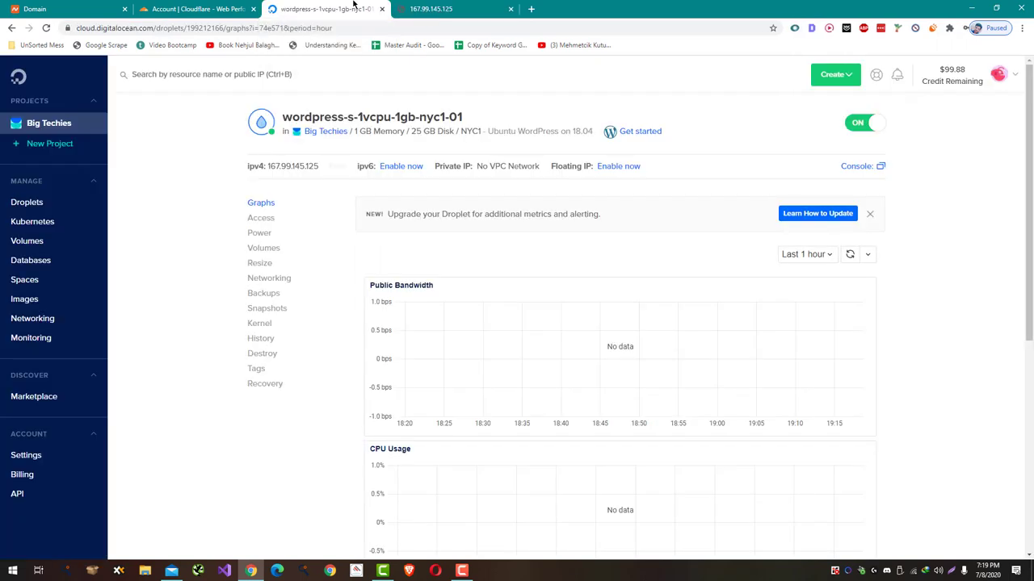
click(879, 166)
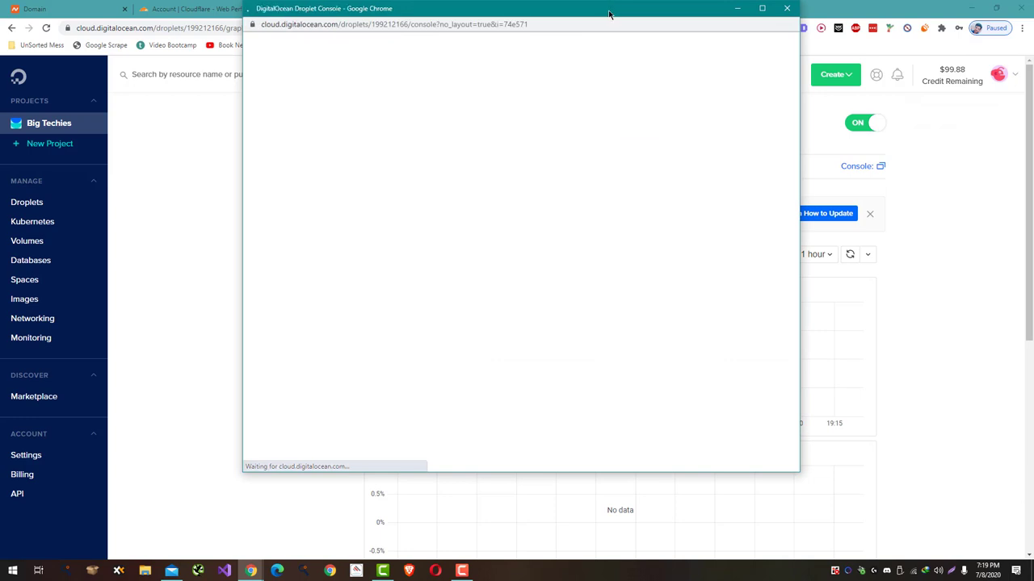
- Log in as root in the Droplet Console, then return to the 167.99.145.125 WordPress installer tab
drag(609, 11, 622, 27)
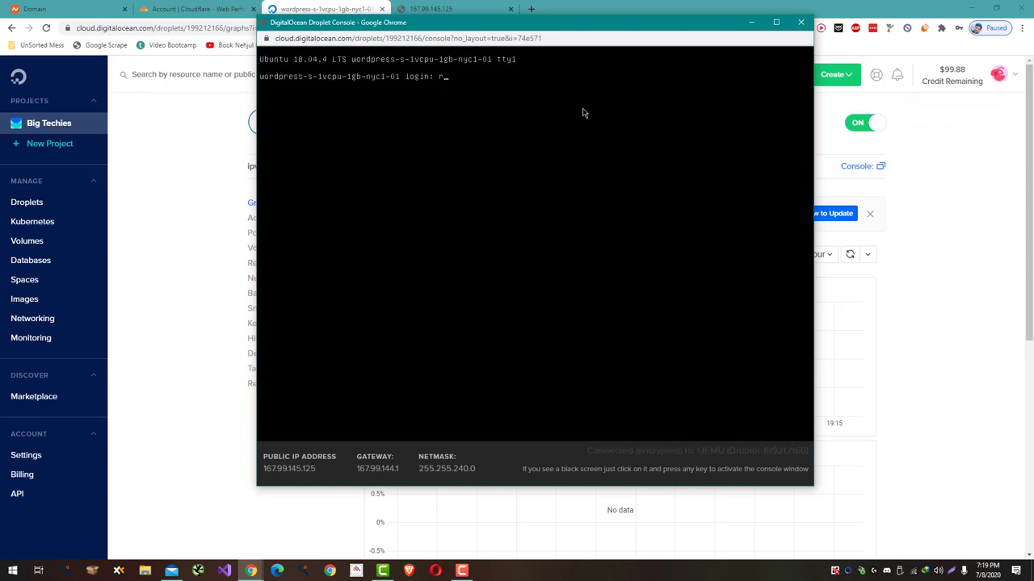
text(oot)
key(Return)
key(Return)
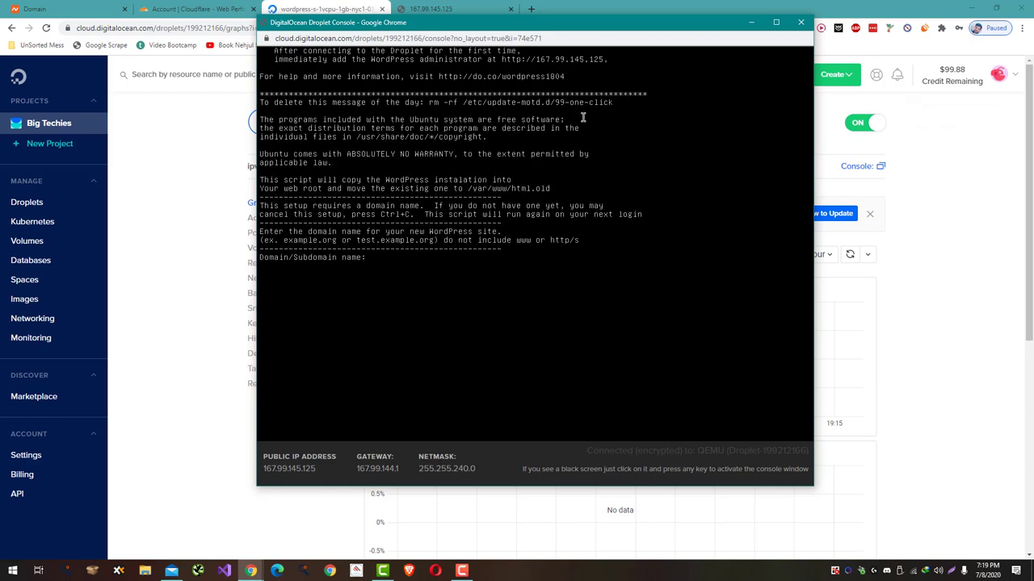
click(1009, 349)
click(403, 7)
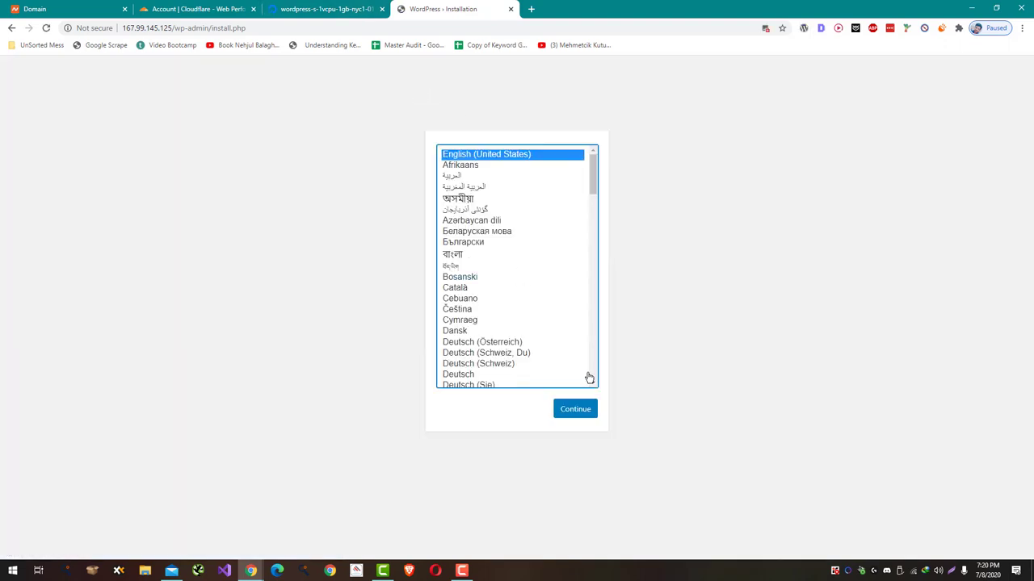
- Continue in English and enter site title 'Big Techies' and the admin username
click(587, 412)
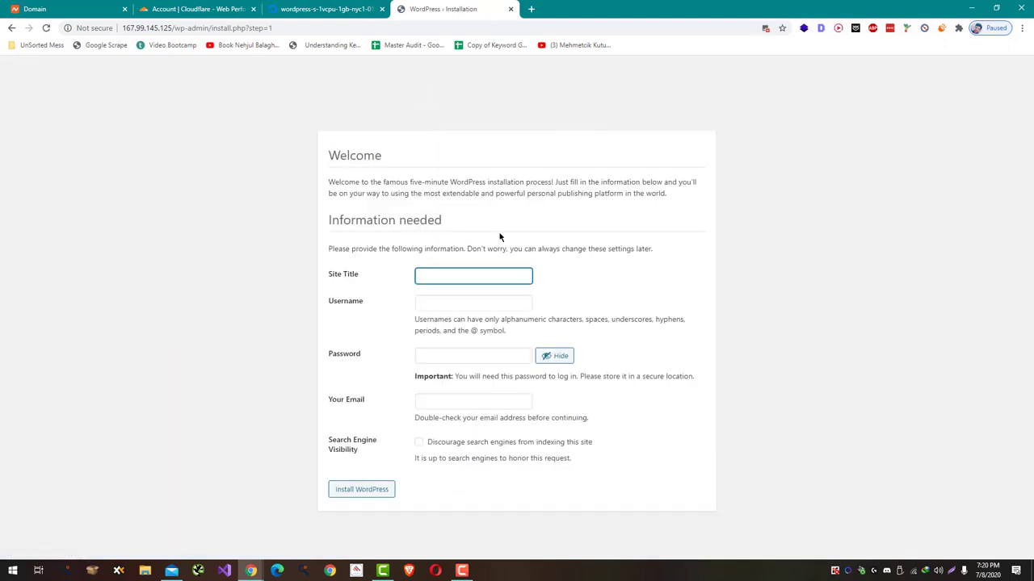
text(Big )
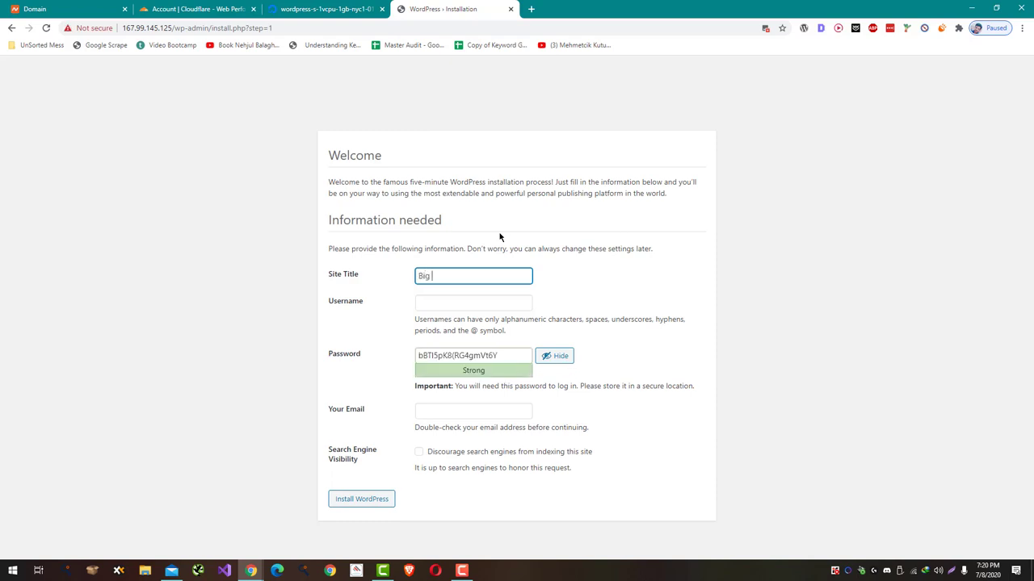
text(Techies)
key(Tab)
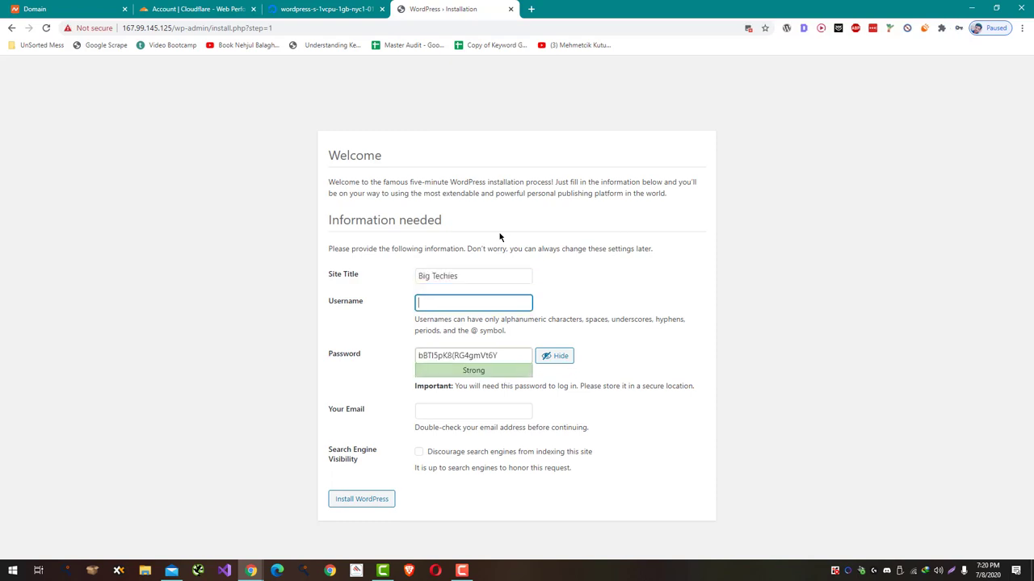
text(aleemiqbal)
key(Tab)
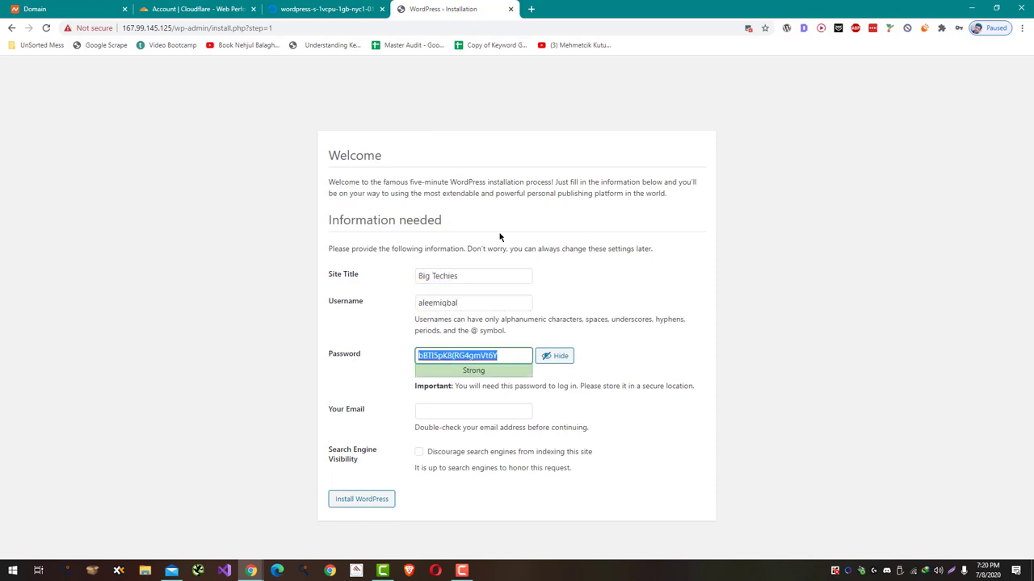
- Enter the admin password and e-mail address, then run Install WordPress
click(559, 360)
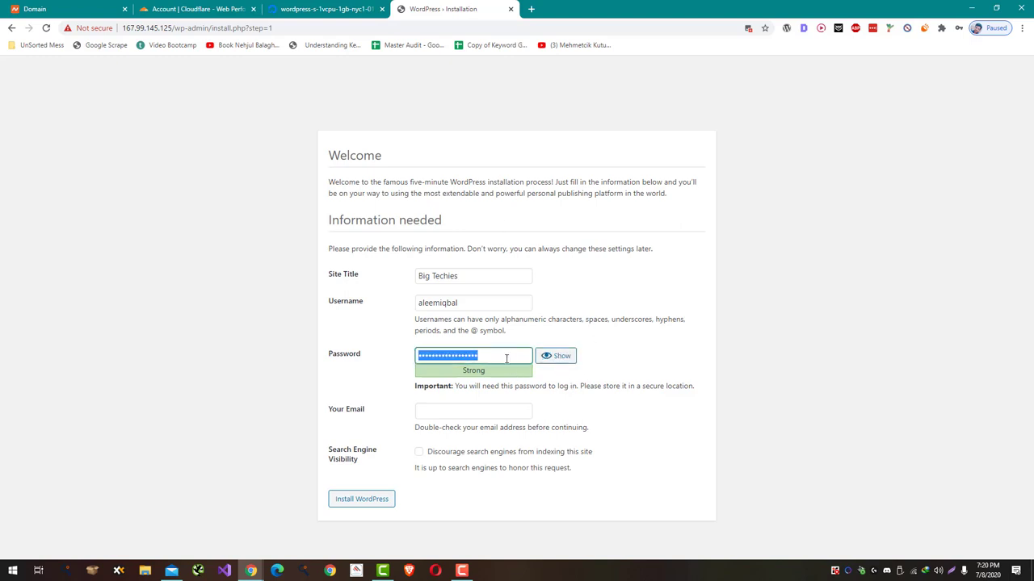
text(123*********)
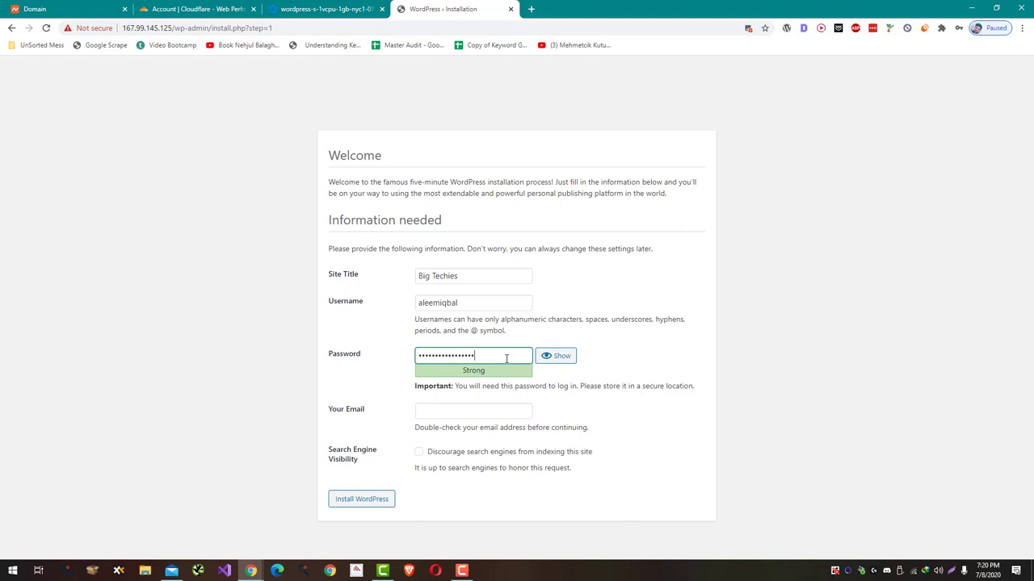
key(Tab)
key(Tab)
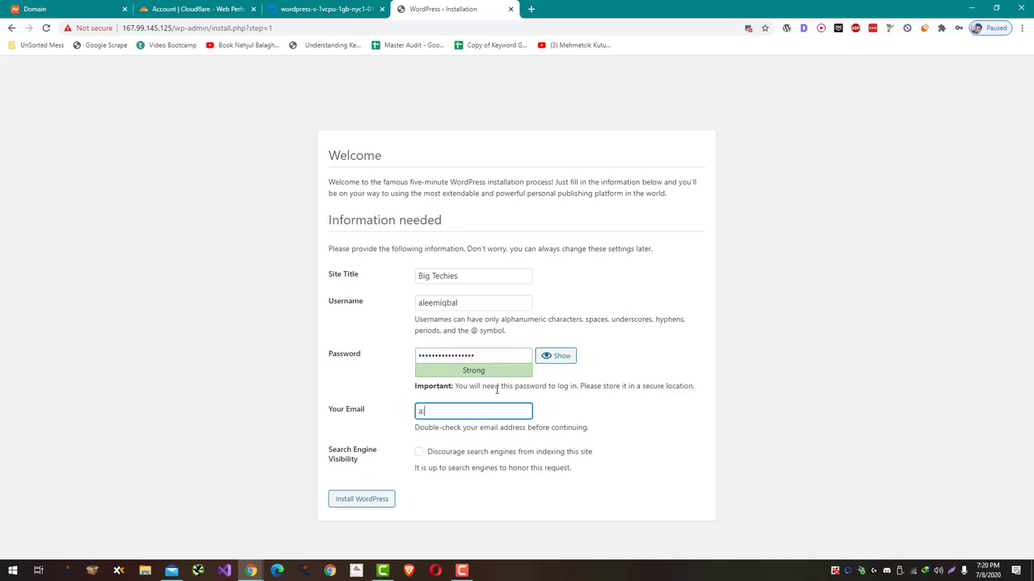
key(Tab)
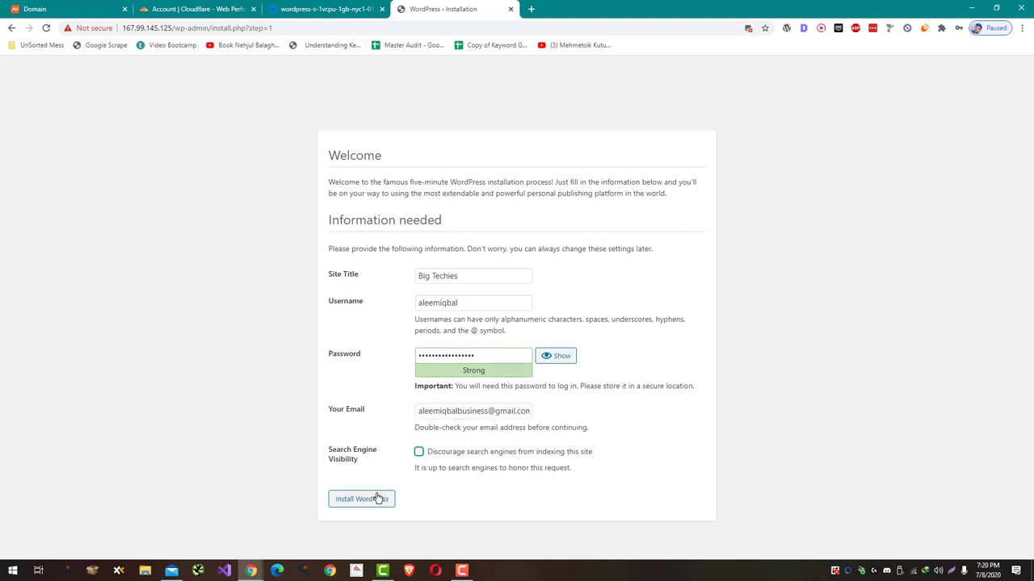
click(377, 498)
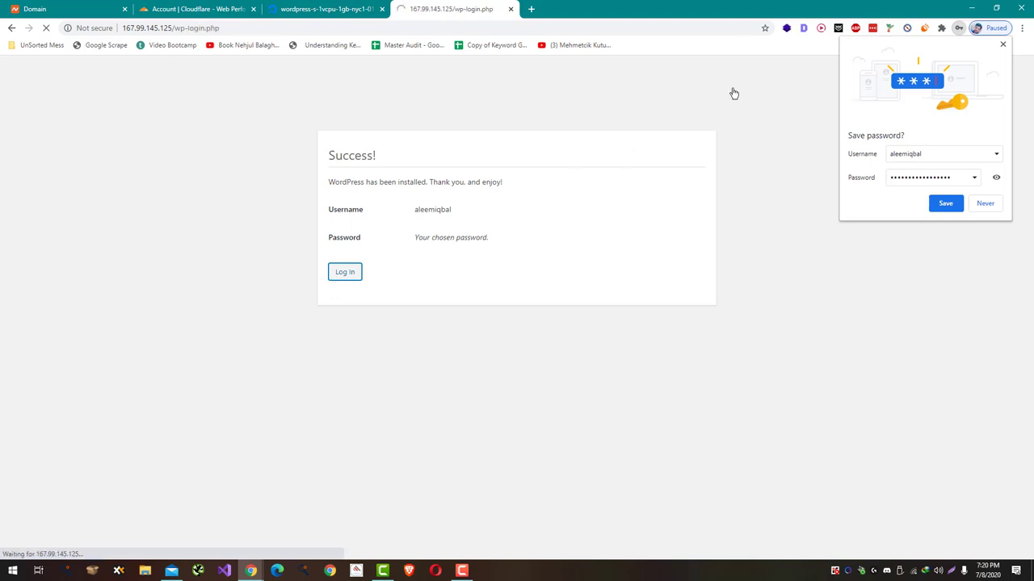
- Log in at wp-login.php with the admin username and password, dismissing Chrome's save-password offers
click(1003, 45)
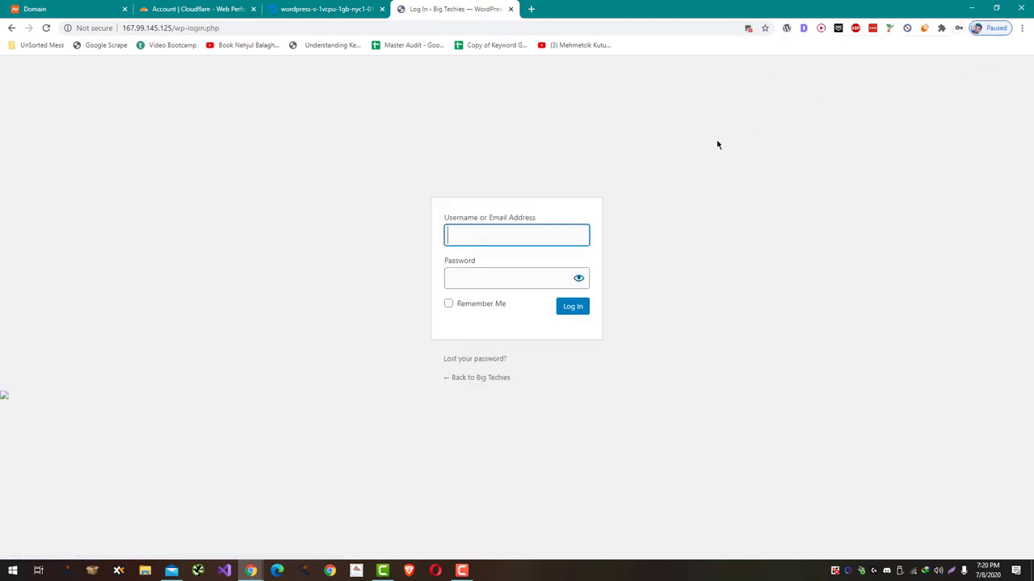
text(aleemiqbal)
key(Tab)
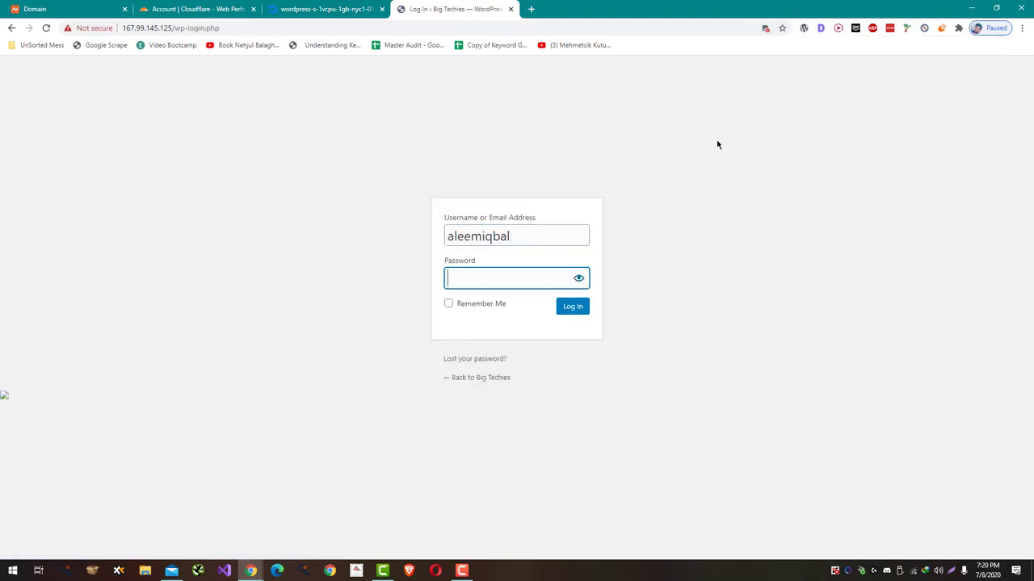
text(•••••••)
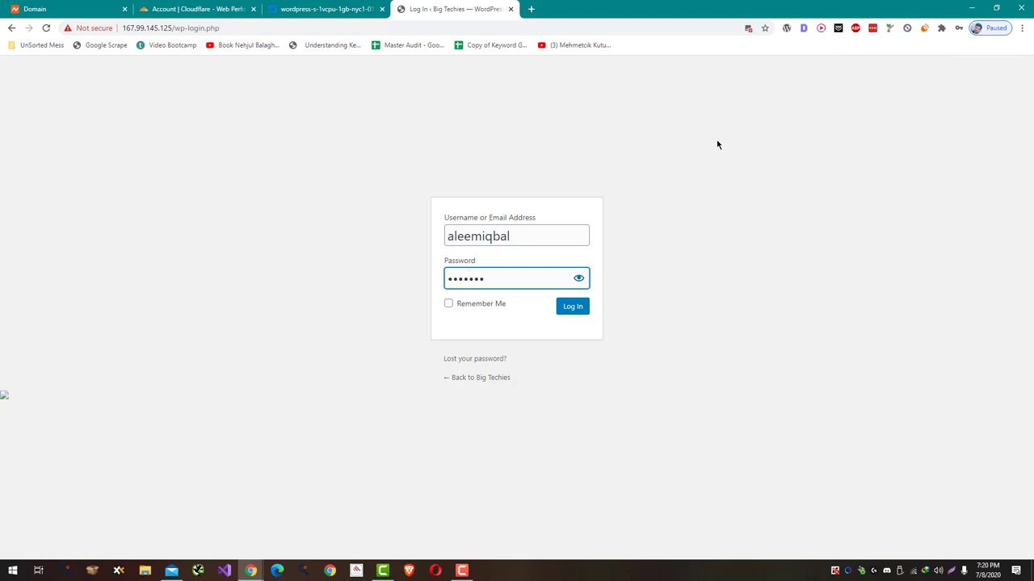
key(ctrl+a)
text(•••••••••••••••••)
key(Return)
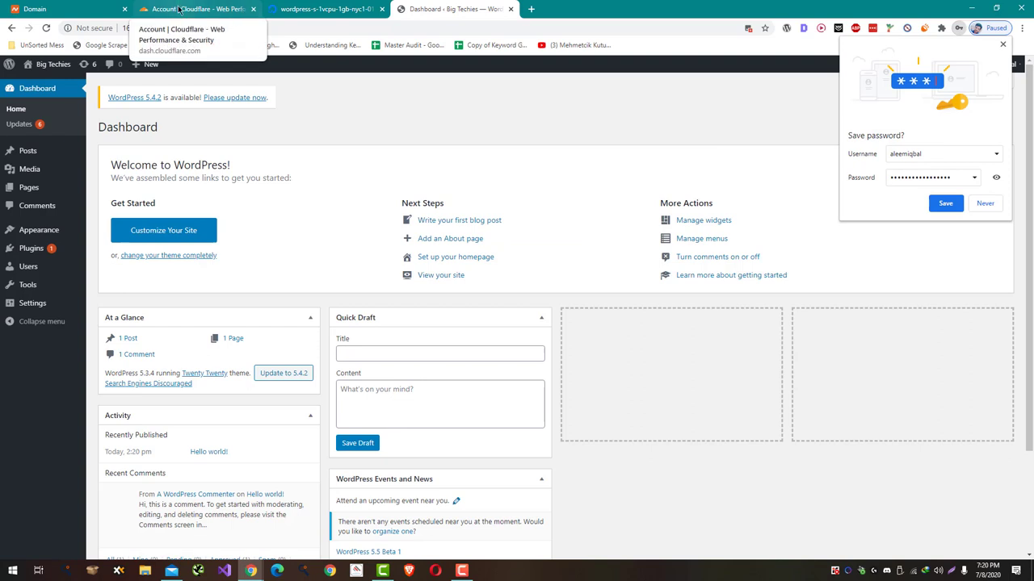
click(1002, 46)
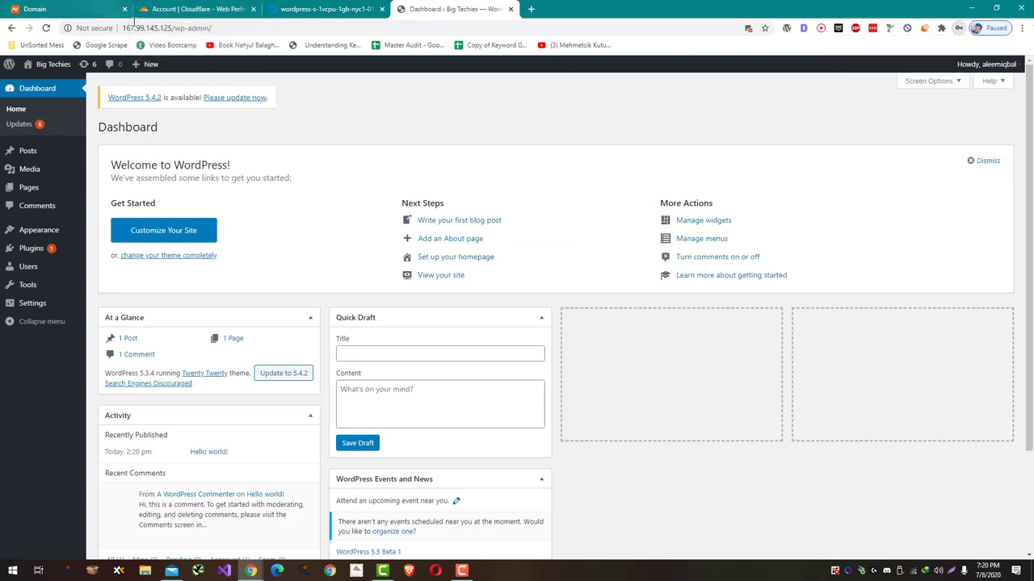
double_click(147, 27)
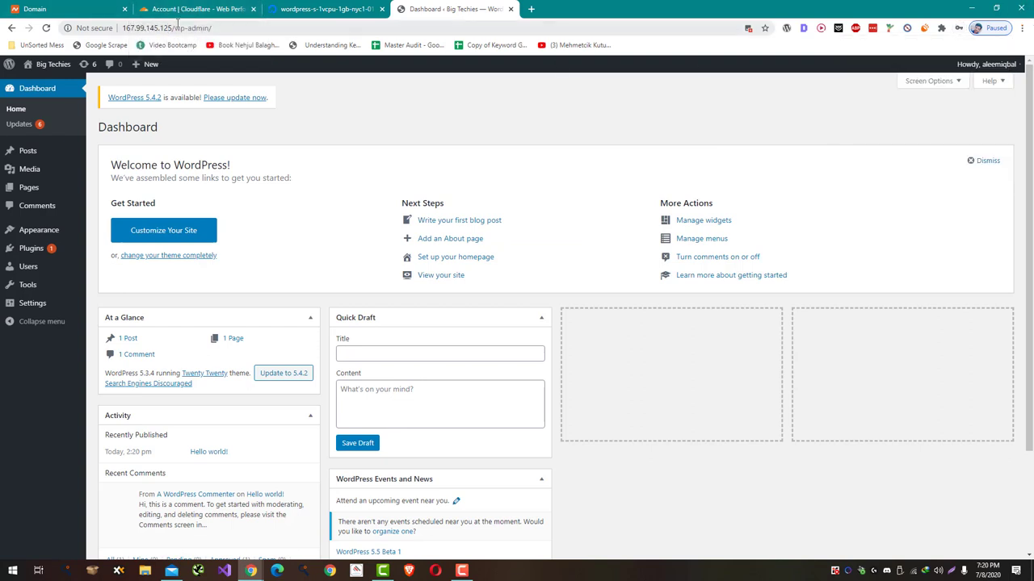
- Check the open Namecheap, Cloudflare and DigitalOcean droplet tabs
click(305, 108)
click(33, 6)
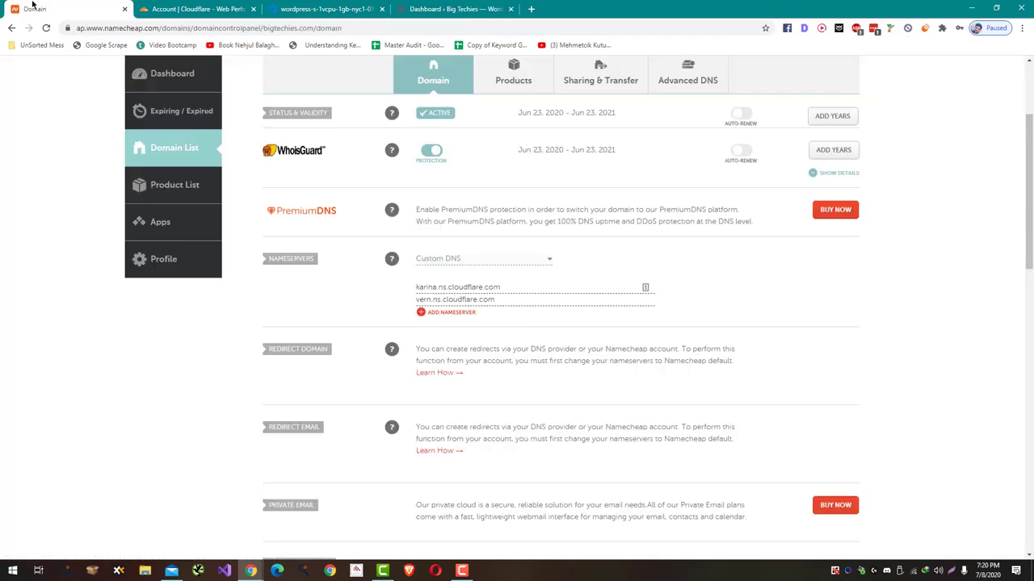
click(194, 7)
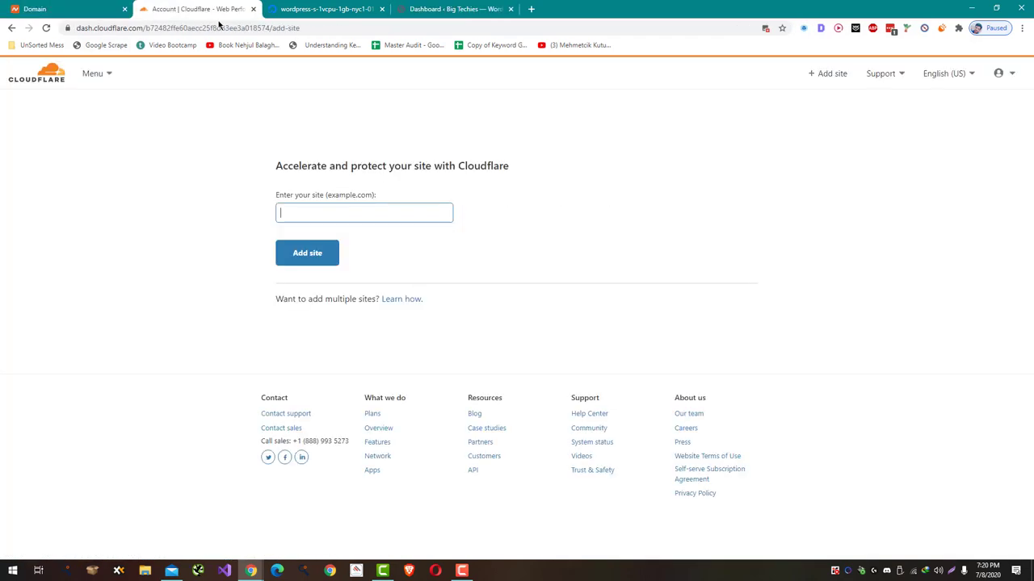
click(323, 6)
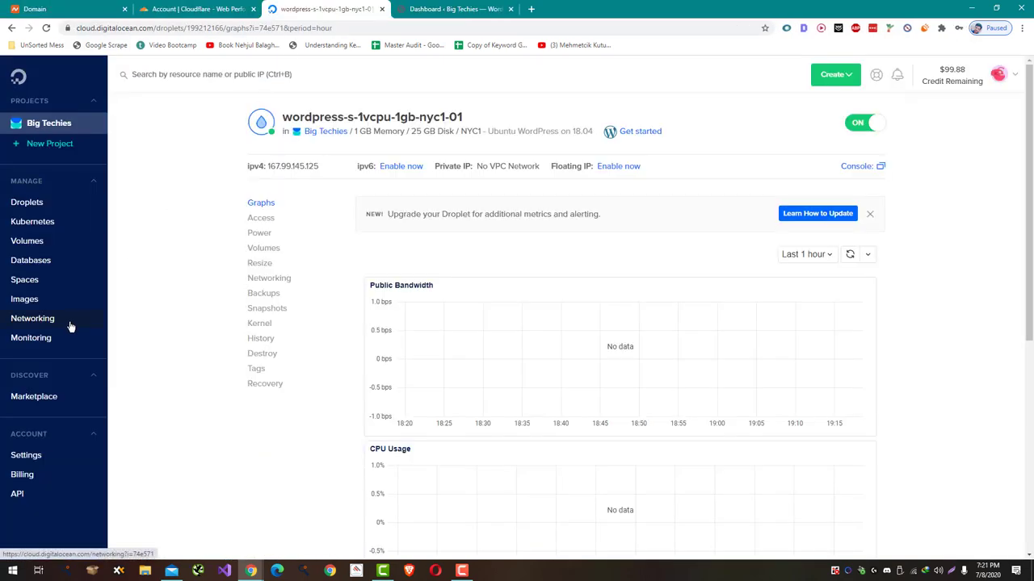
scroll(70, 327, down, 2)
scroll(70, 327, up, 2)
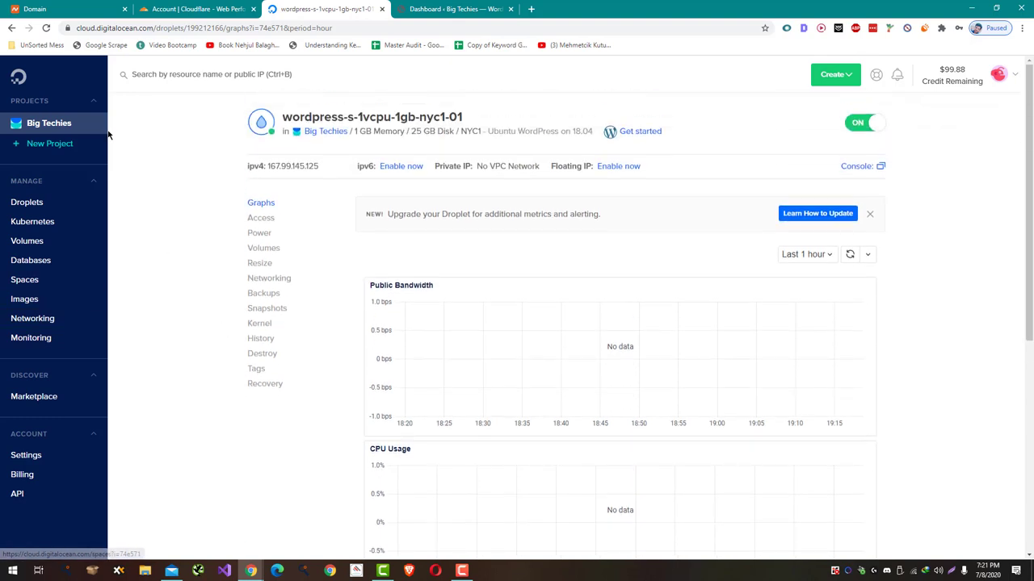
- Choose Add a domain for the WordPress droplet in the Big Techies project
click(81, 133)
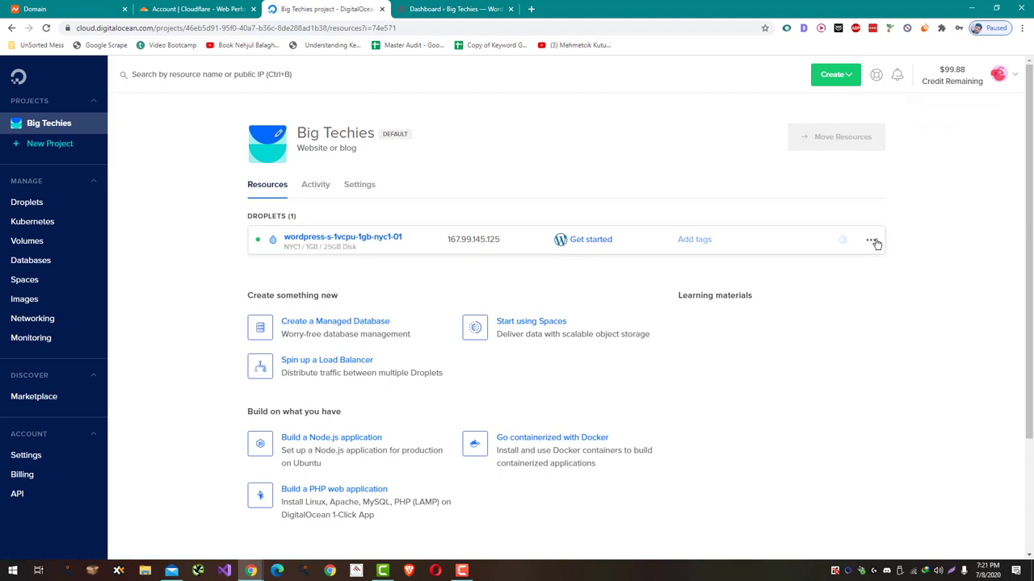
click(870, 240)
click(879, 283)
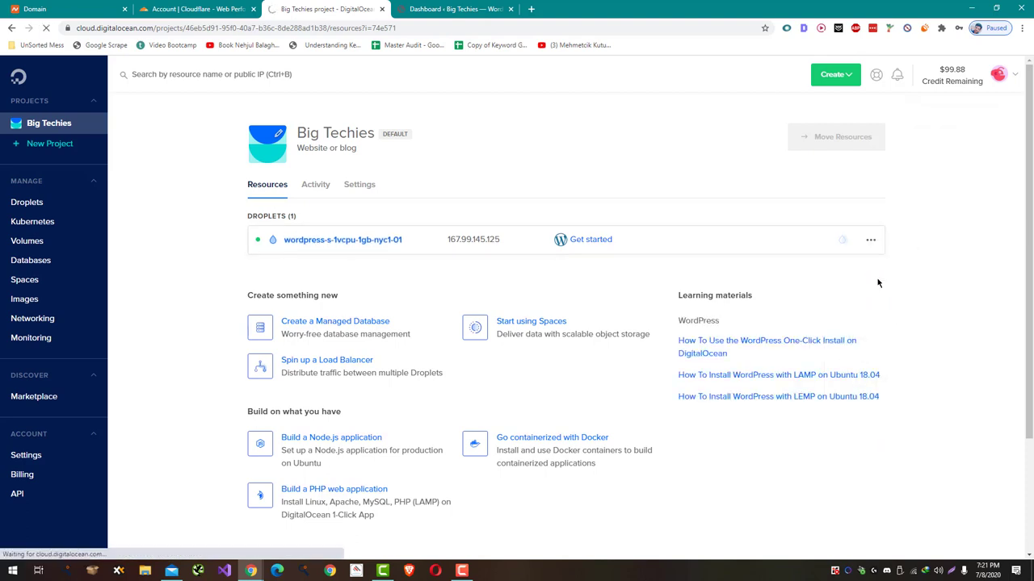
click(426, 8)
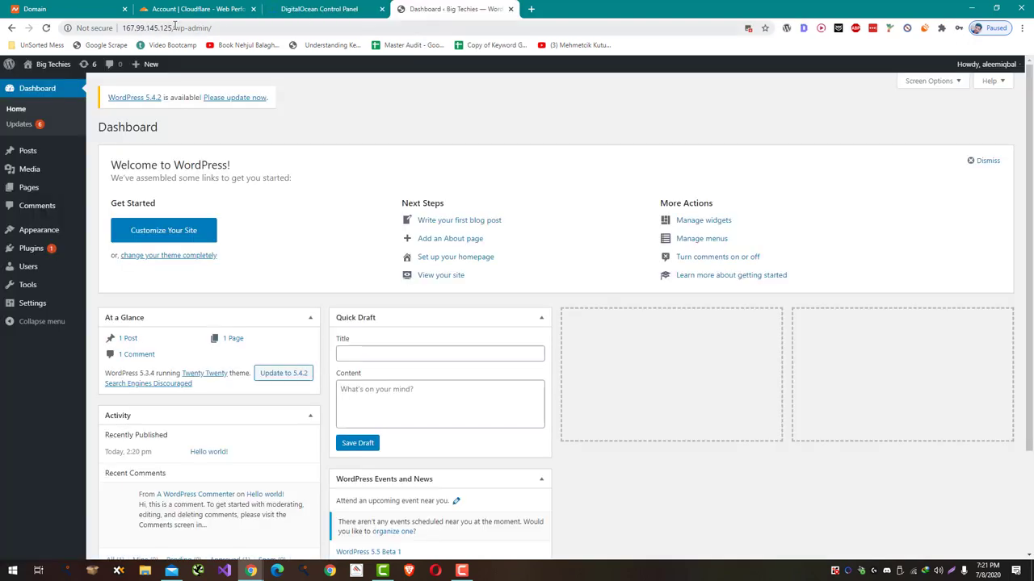
click(319, 8)
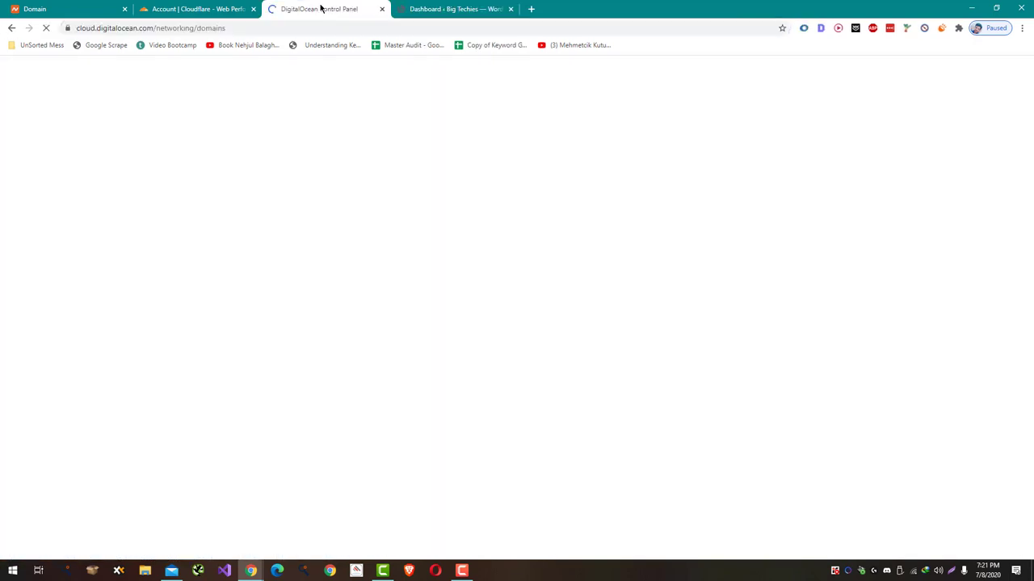
- Load bigtechies.com in a new tab to confirm it doesn't resolve yet, then return to DigitalOcean
key(ctrl+t)
text(bigtechies.com)
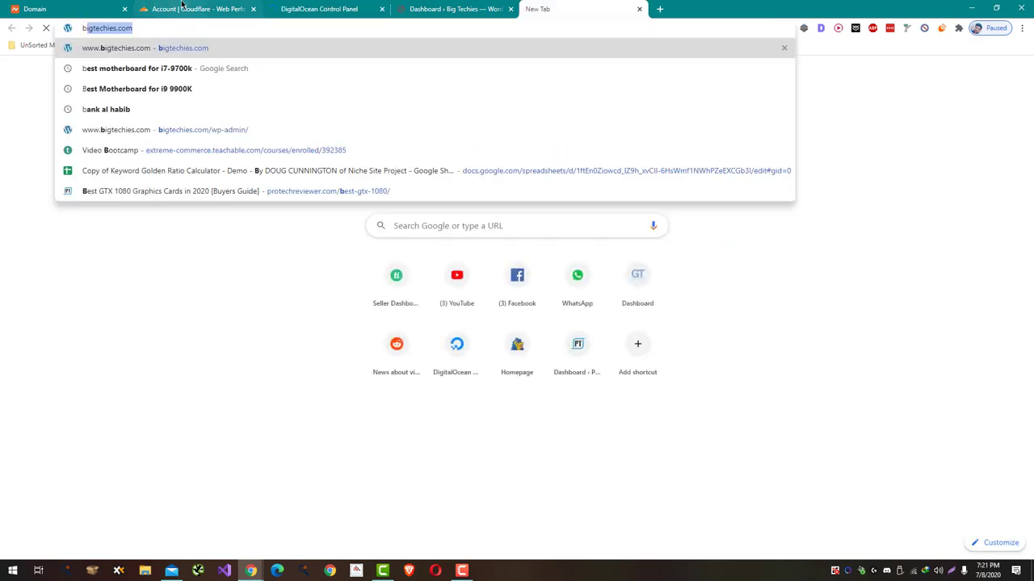
key(Return)
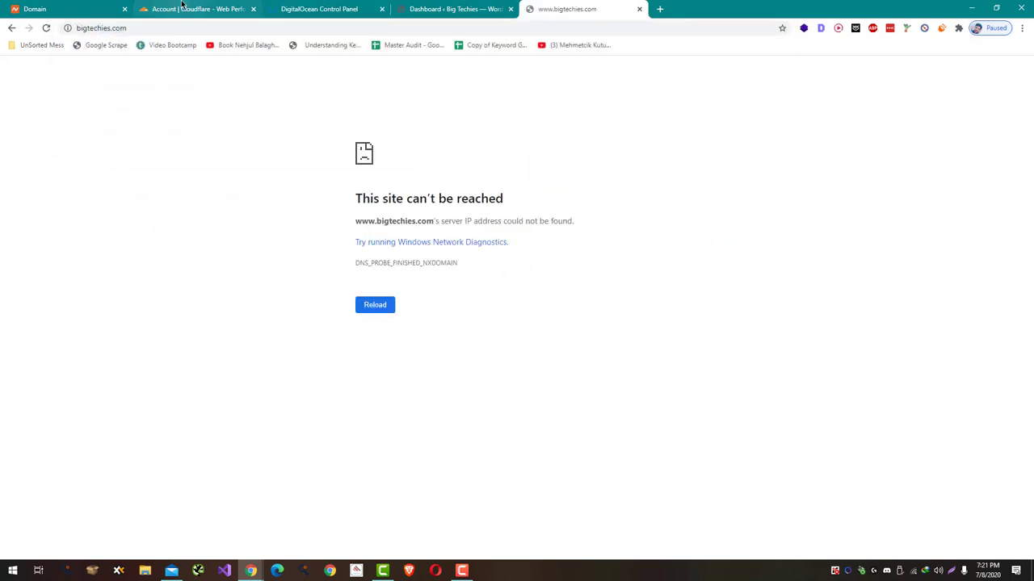
click(183, 26)
key(ctrl+c)
click(319, 9)
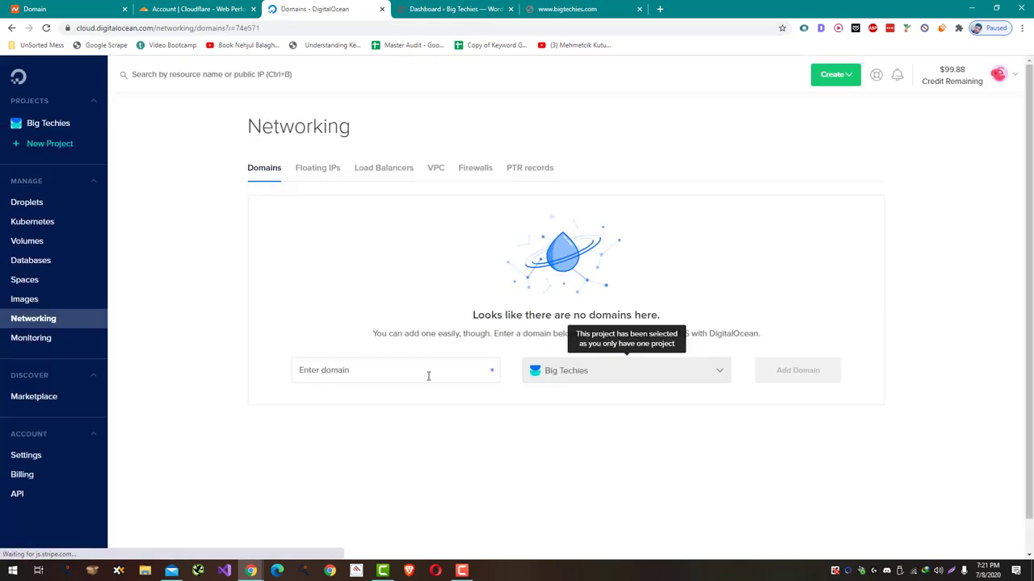
click(428, 373)
key(ctrl+v)
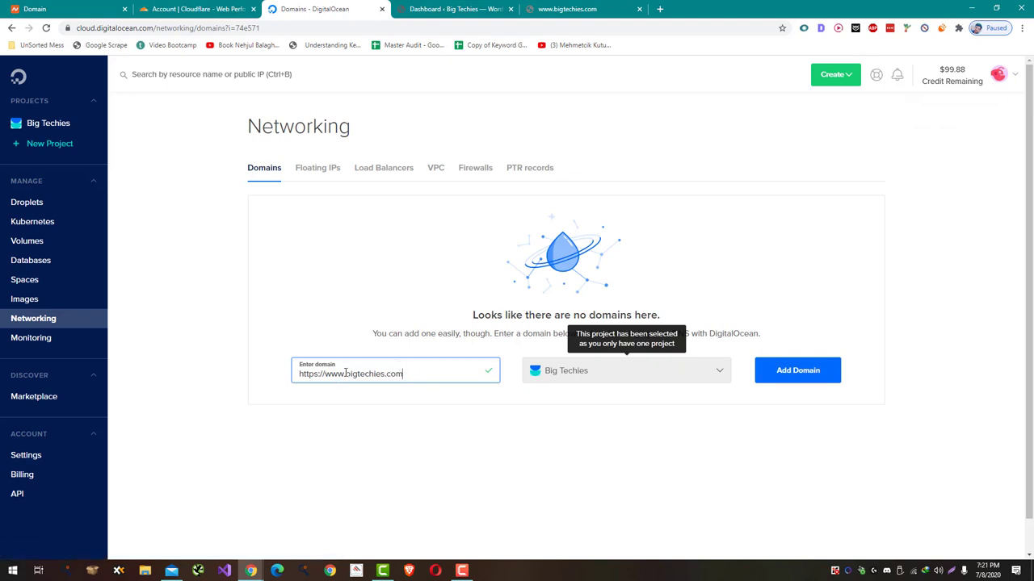
drag(346, 374, 90, 339)
key(BackSpace)
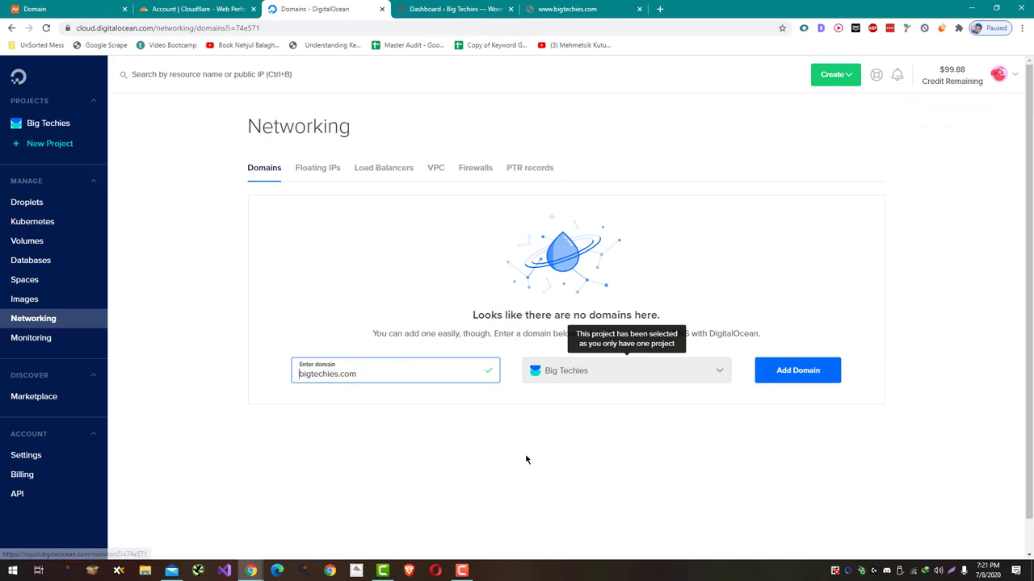
click(577, 418)
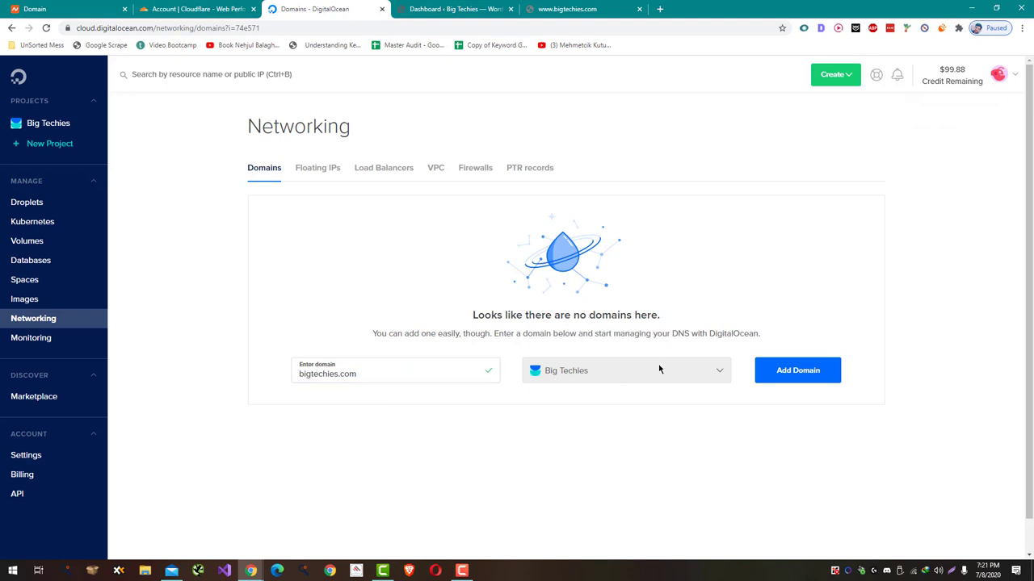
click(766, 378)
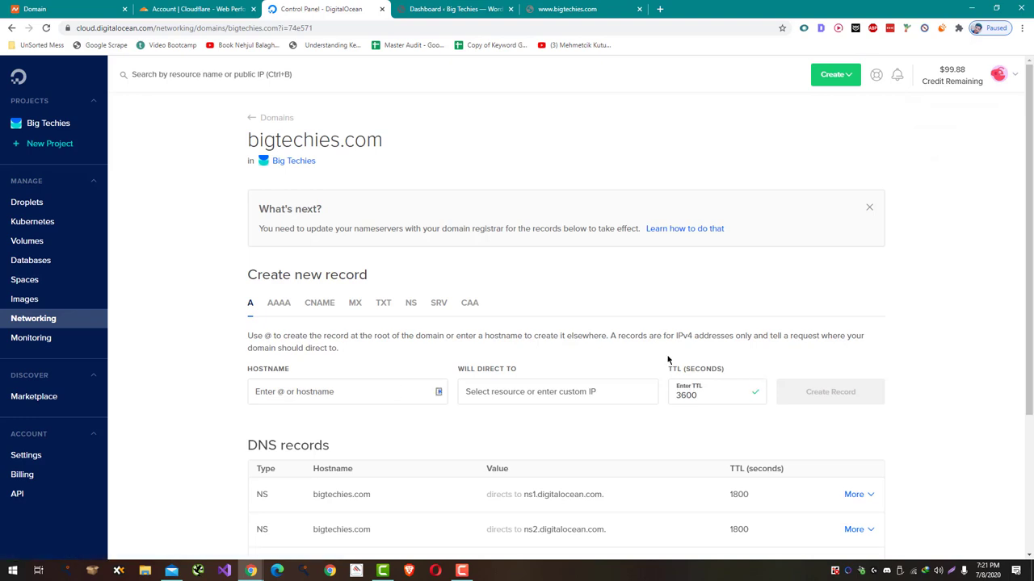
- Create @ and www A records, both directing to the WordPress droplet at 167.99.145.125
scroll(600, 378, down, 2)
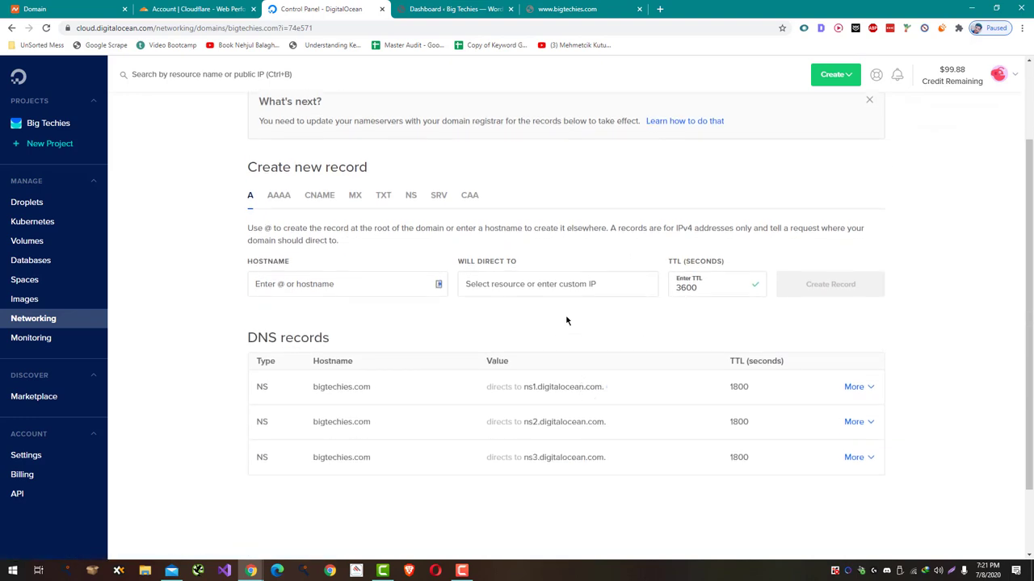
click(548, 284)
click(546, 308)
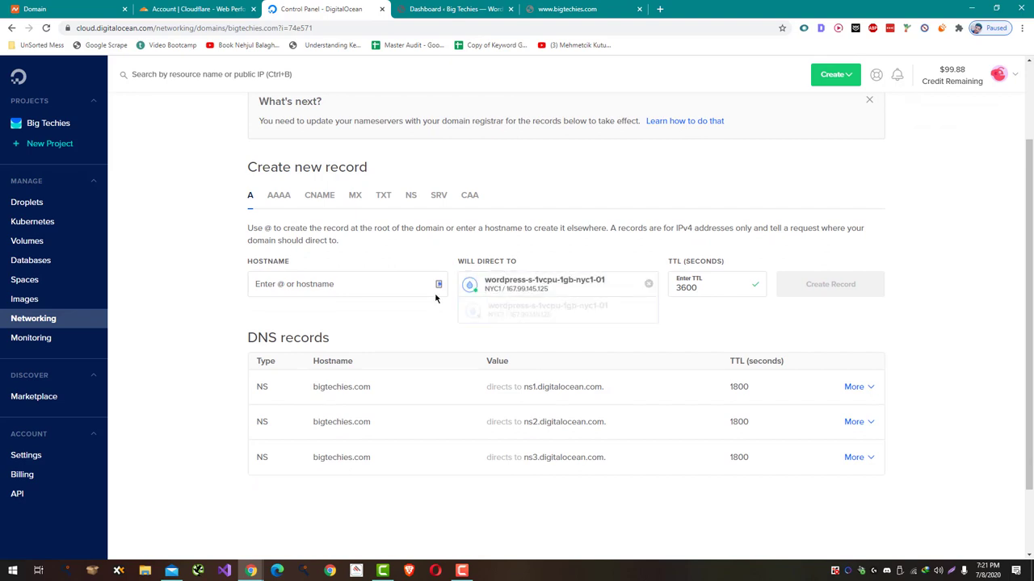
click(377, 283)
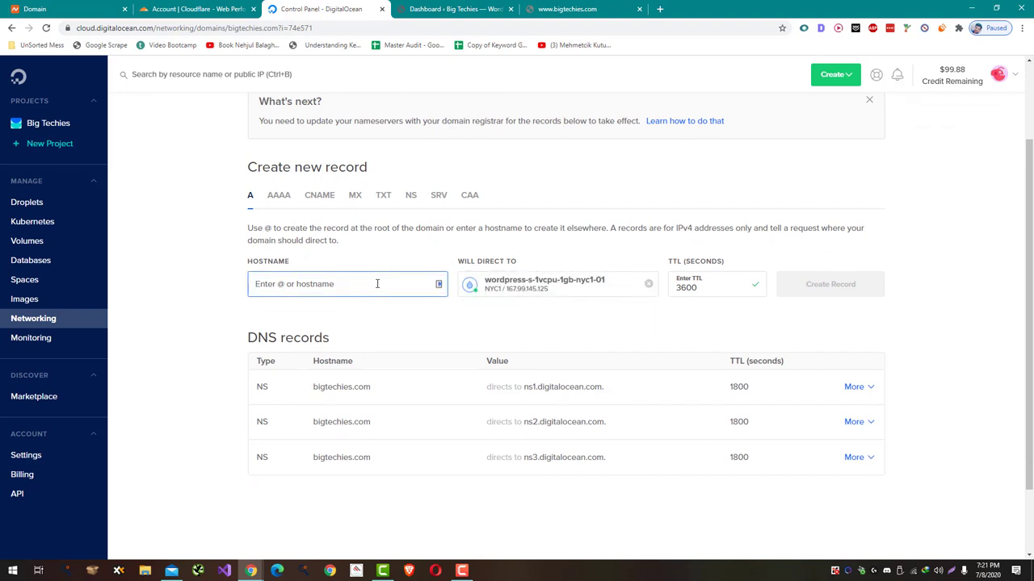
text(@)
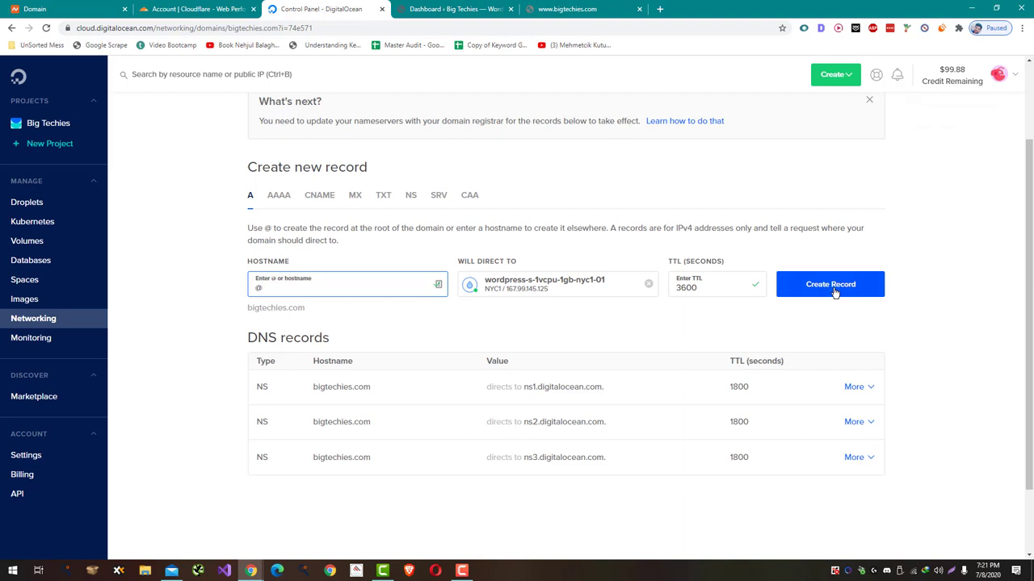
click(835, 292)
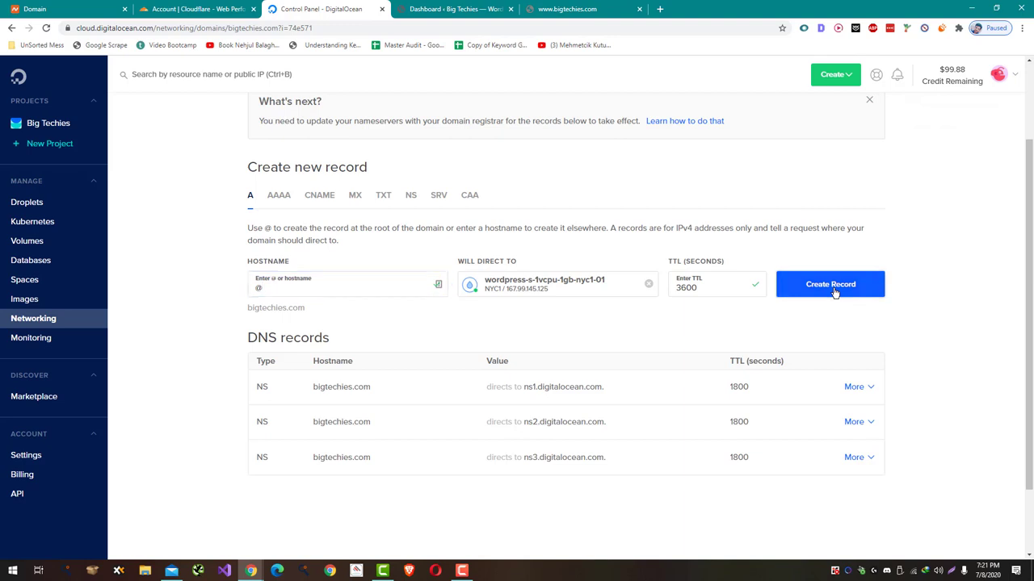
click(421, 292)
text(www)
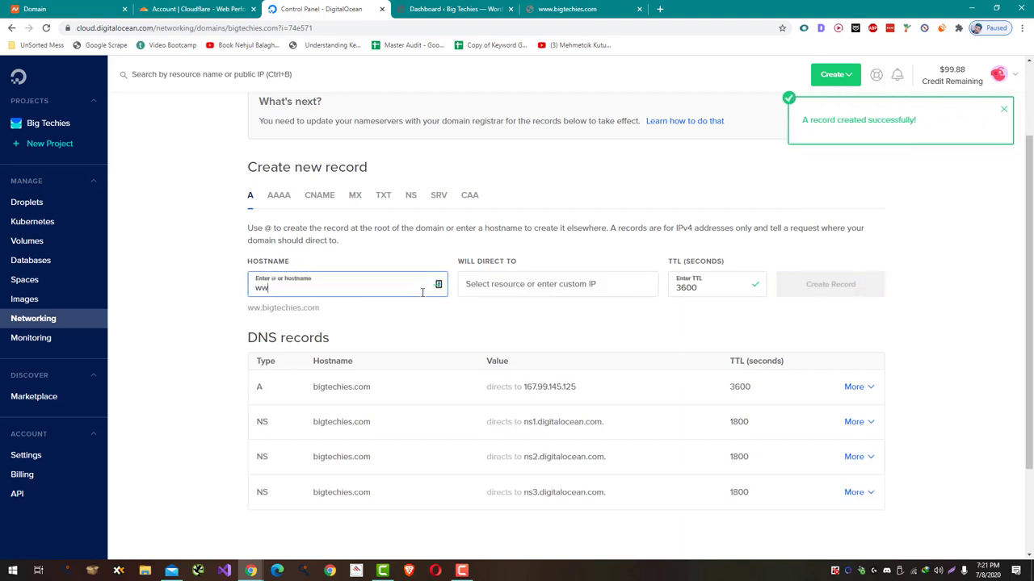
click(485, 289)
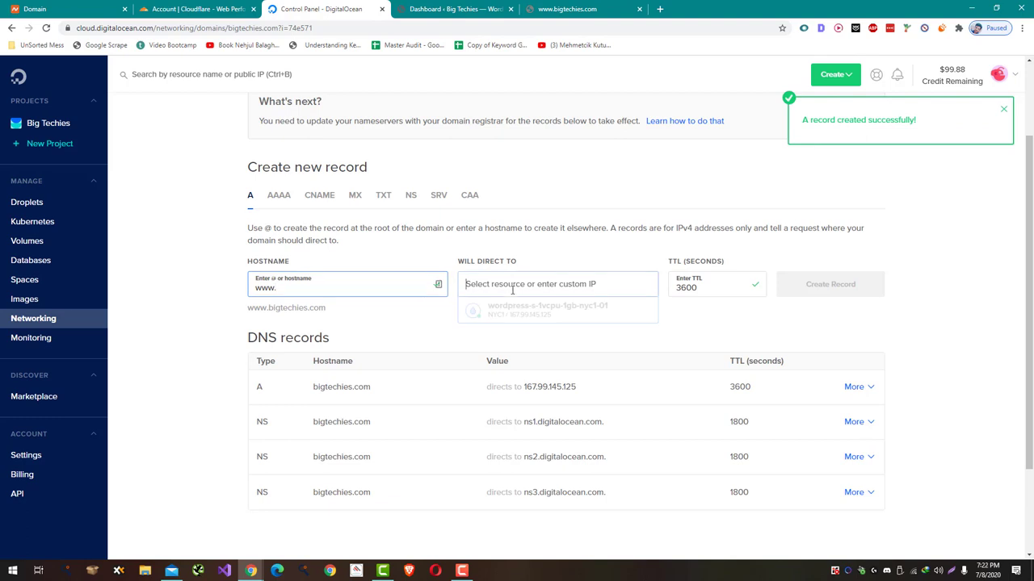
click(501, 311)
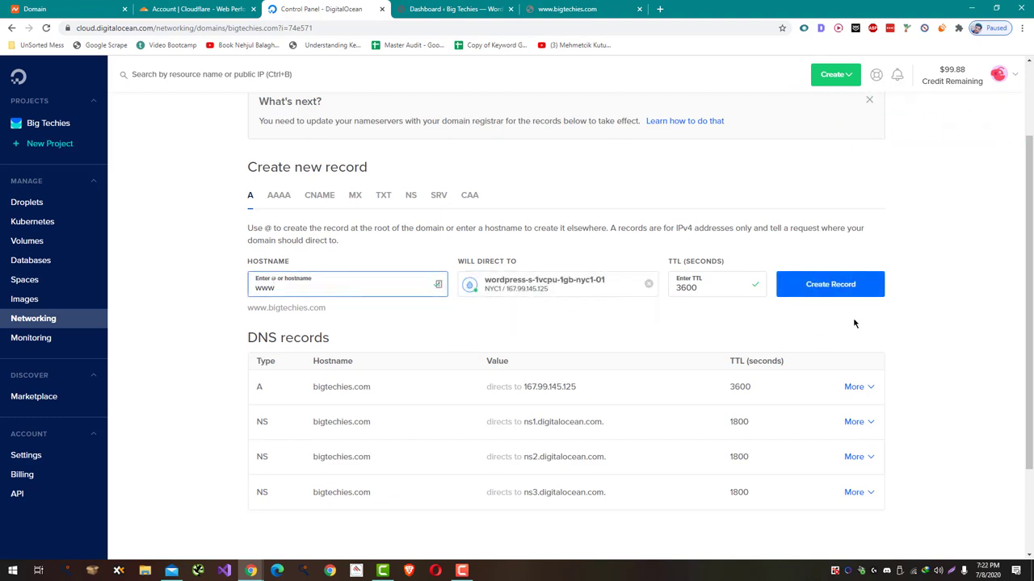
click(840, 291)
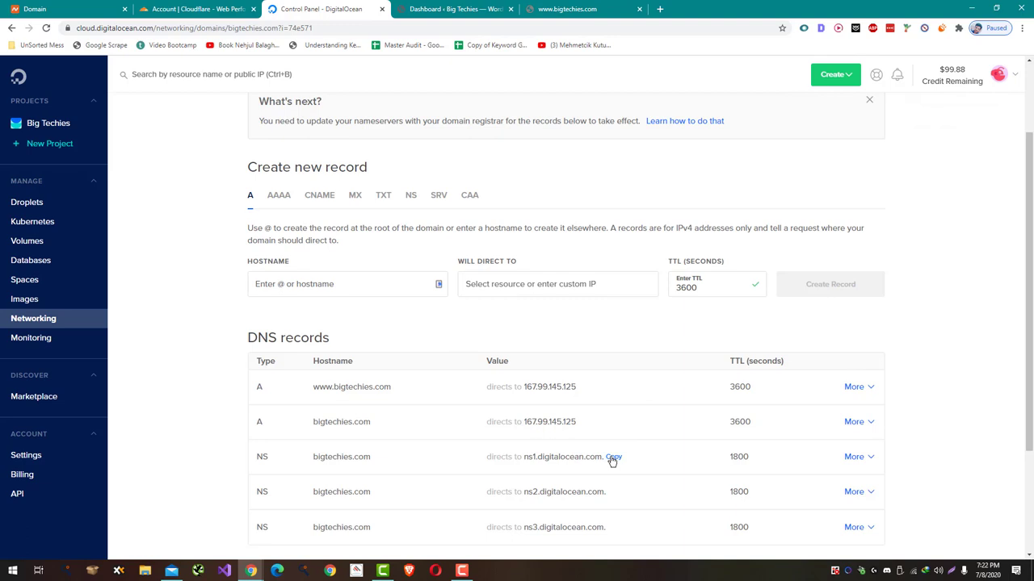
- In Namecheap, switch bigtechies.com to Custom DNS with ns1.digitalocean.com as the first nameserver
click(612, 458)
key(ctrl+1)
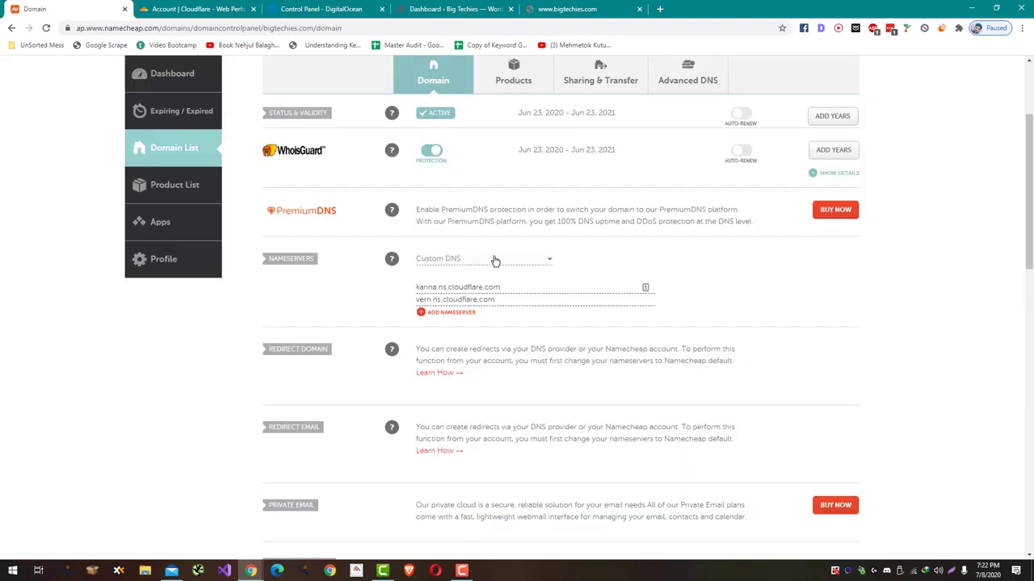
click(494, 260)
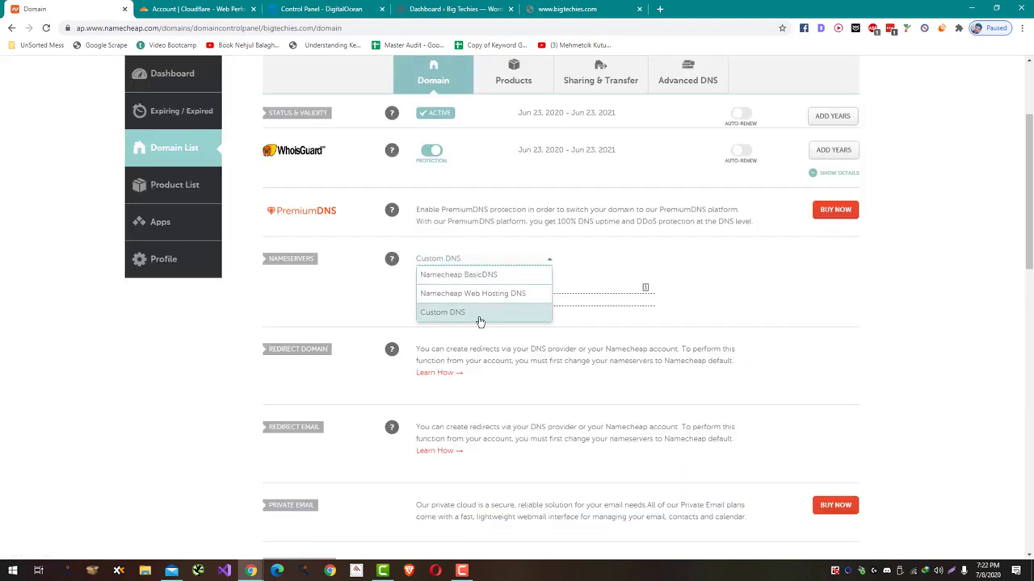
click(480, 314)
triple_click(484, 288)
text(ns1.digitalocean.com)
- Enter ns2.digitalocean.com as the second nameserver
click(368, 7)
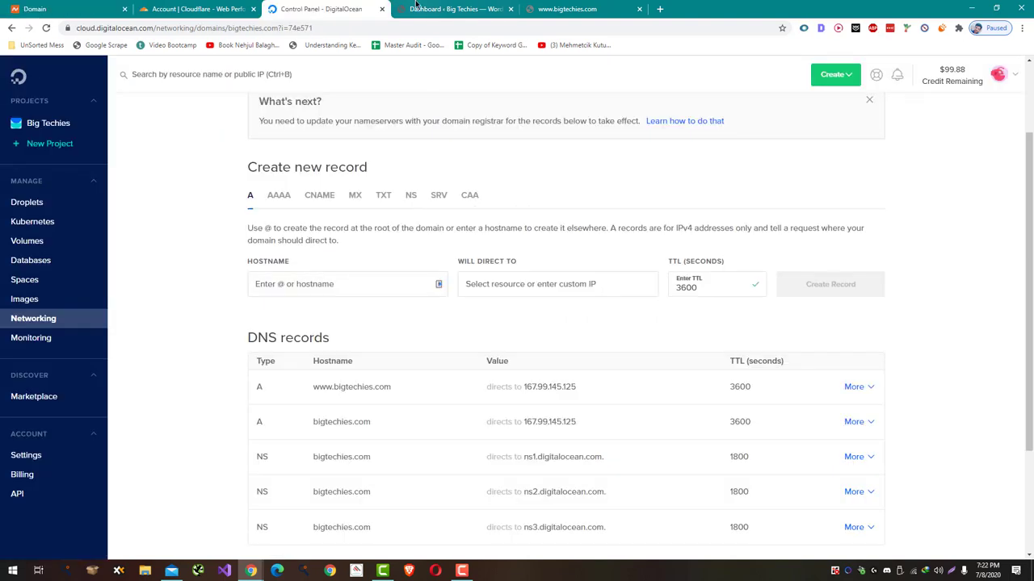
mouse_move(584, 426)
key(ctrl+1)
triple_click(455, 299)
text(ns2.digitalocean.com)
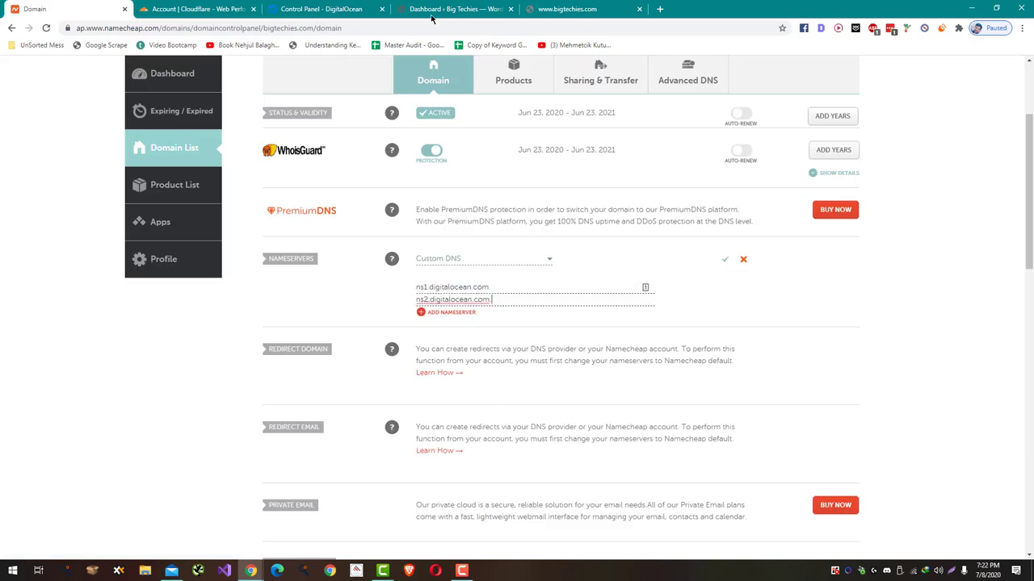
- Add ns3.digitalocean.com as a third nameserver and save the custom DNS settings
click(452, 9)
click(340, 10)
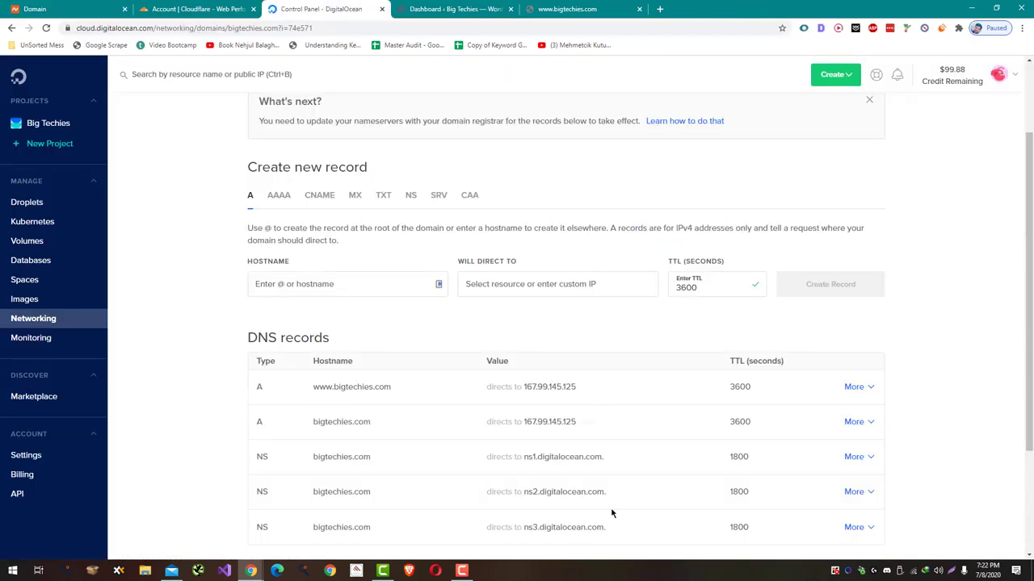
scroll(611, 513, down, 2)
key(ctrl+1)
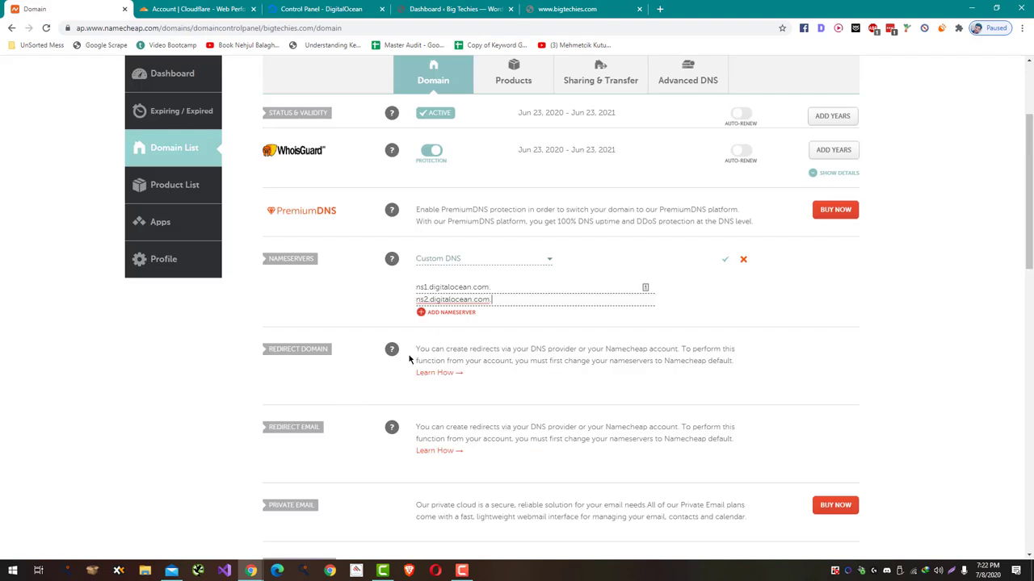
click(445, 313)
text(ns3.digitalocean.com.)
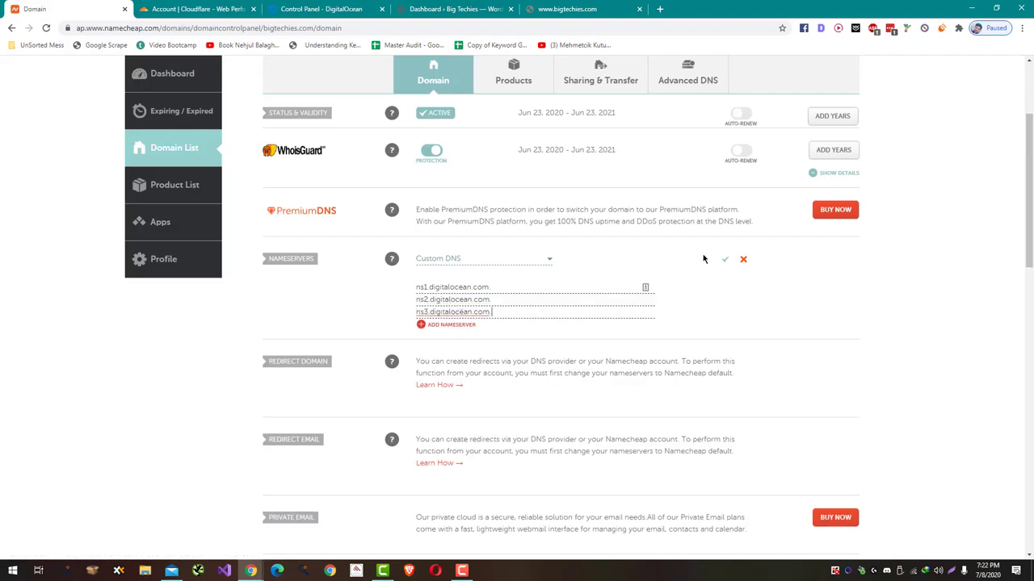
click(725, 259)
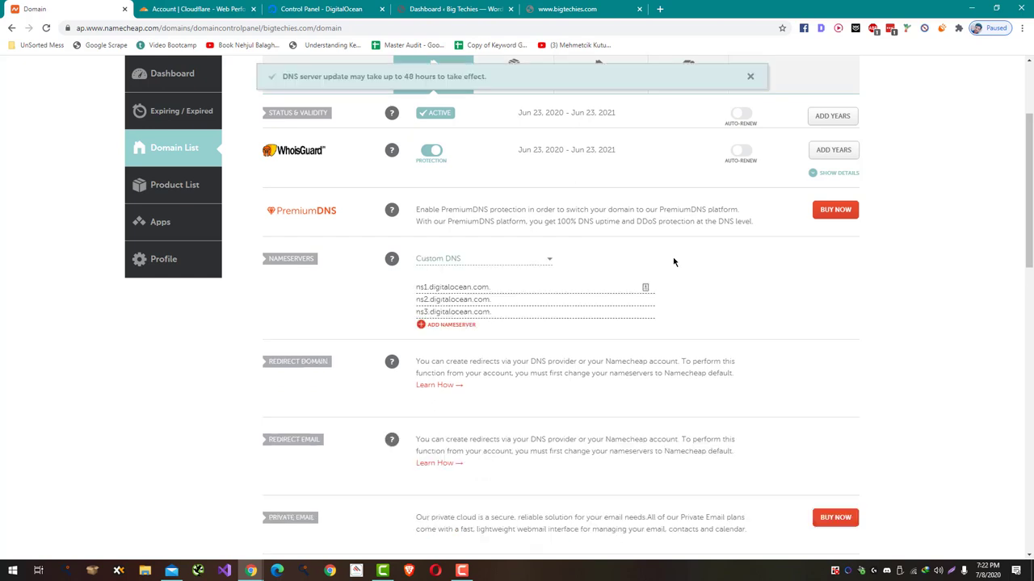
click(319, 9)
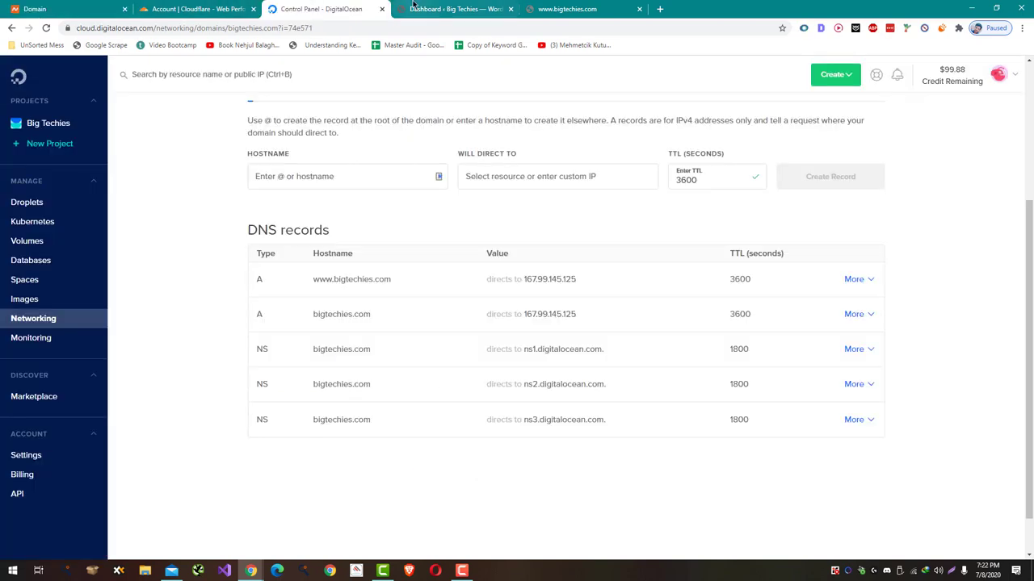
scroll(575, 166, up, 2)
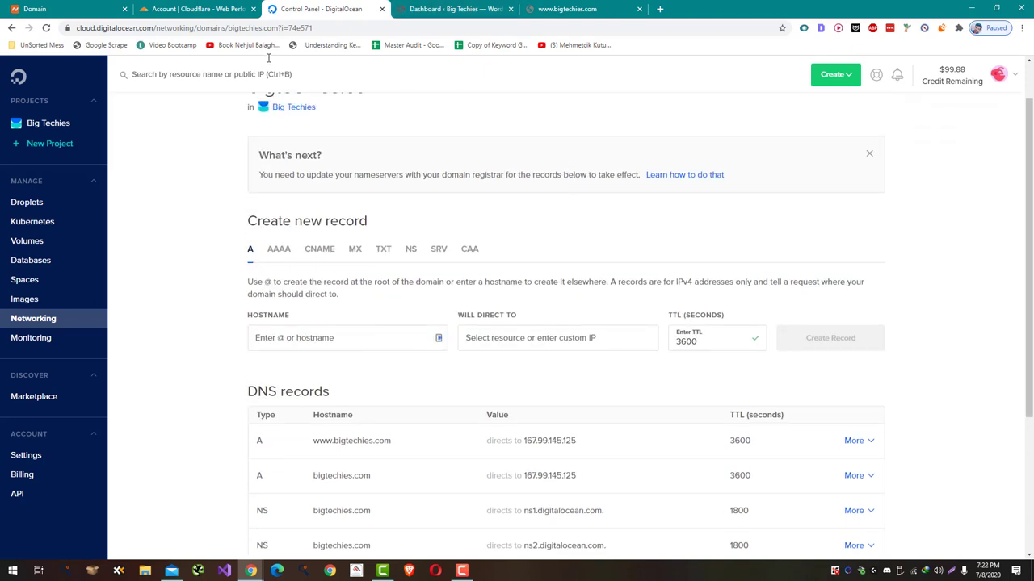
- Change bigtechies.com's Namecheap nameservers to Namecheap BasicDNS and save
click(76, 6)
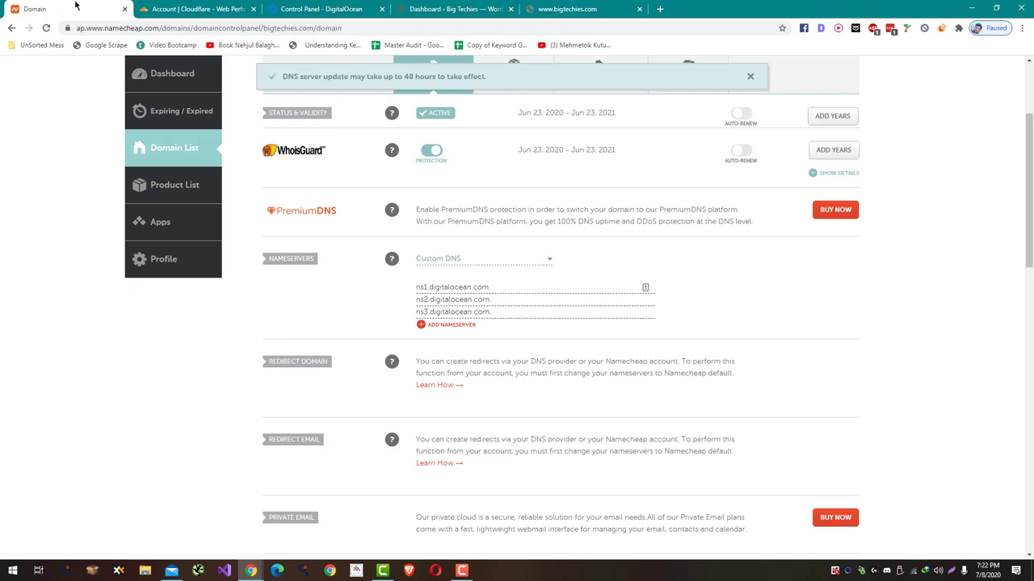
scroll(271, 170, up, 2)
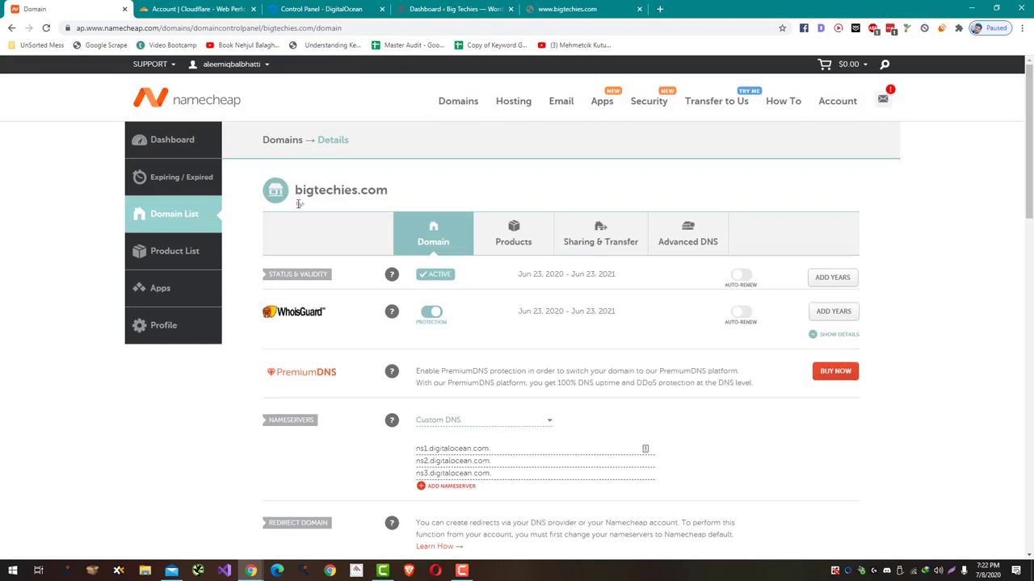
click(461, 420)
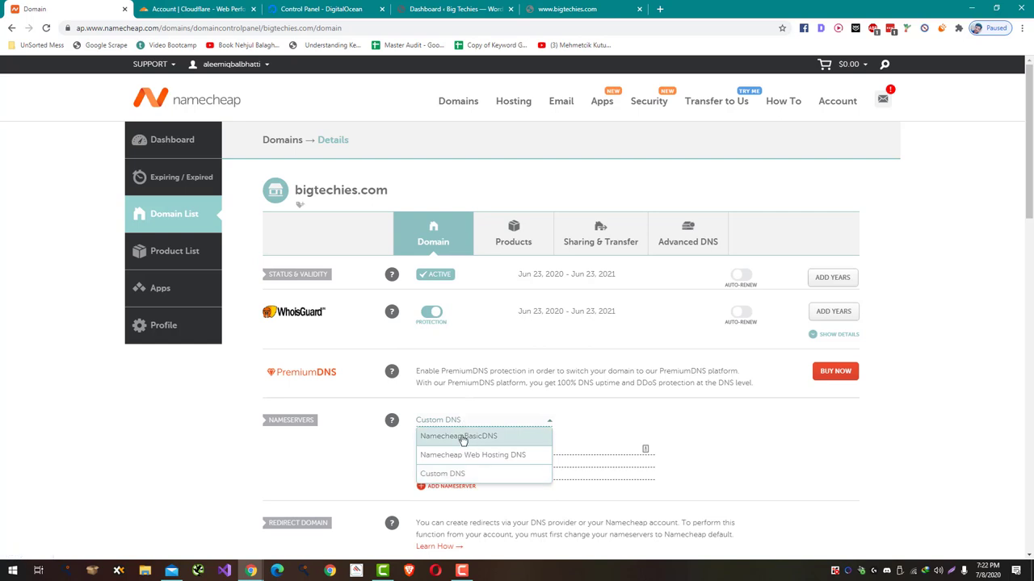
click(462, 438)
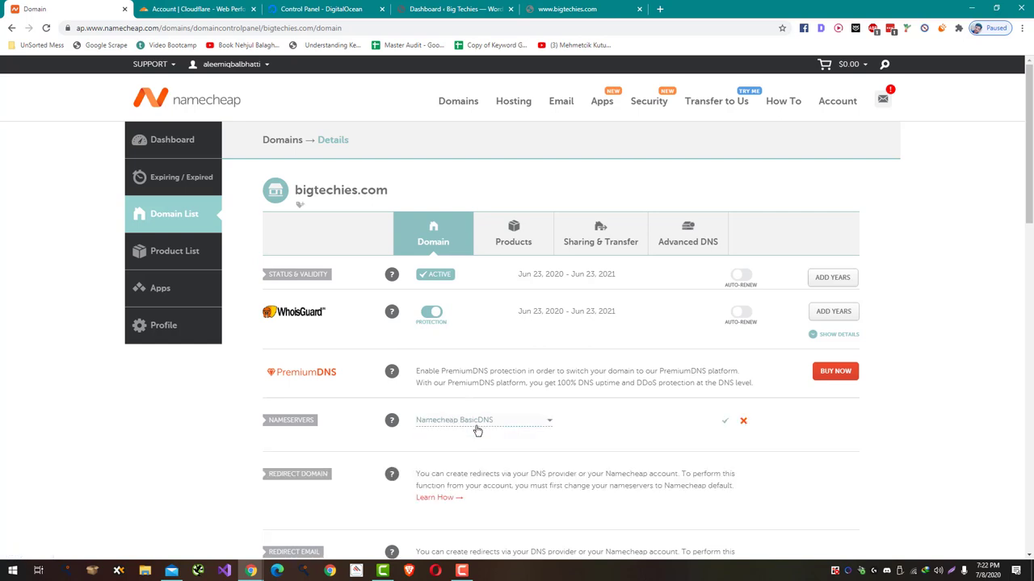
click(724, 420)
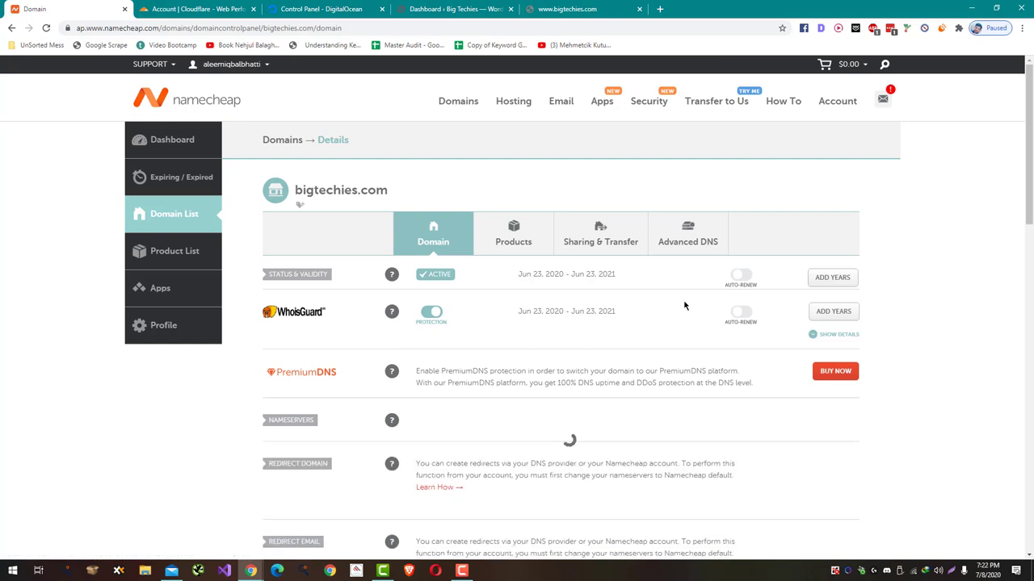
- Show the Advanced DNS host records, with www and @ pointing to 64.227.6.197
click(691, 251)
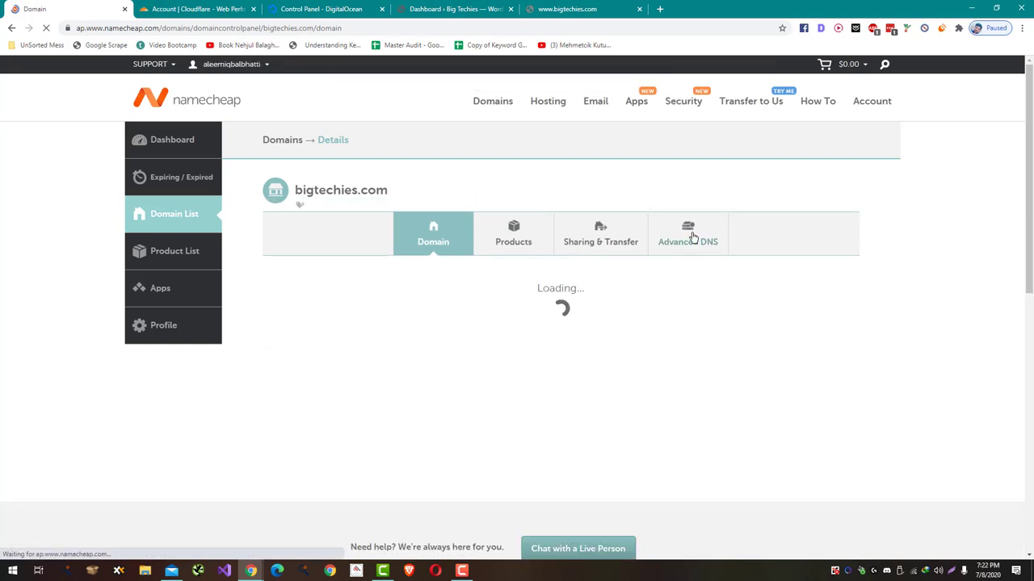
click(686, 239)
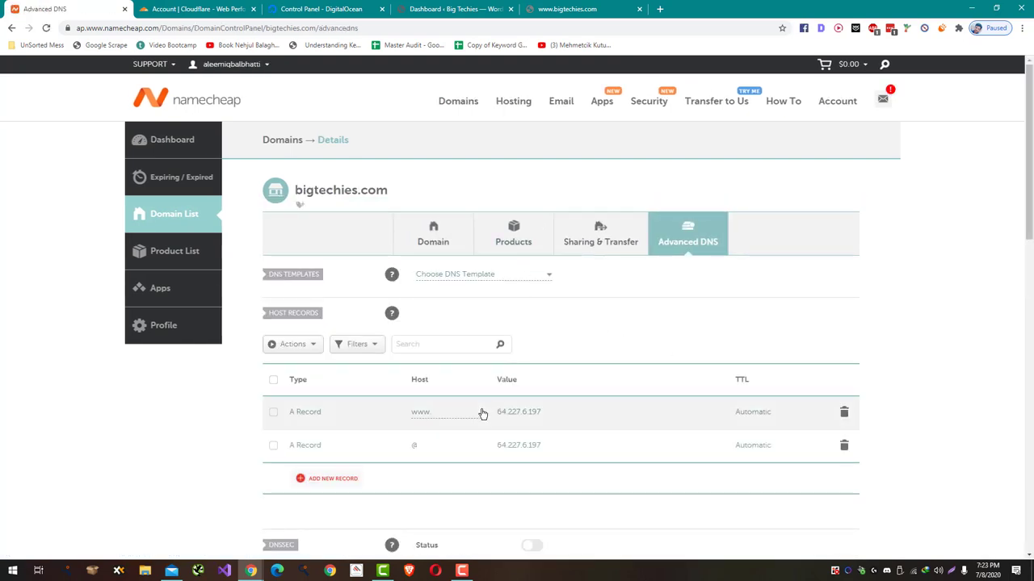
click(310, 9)
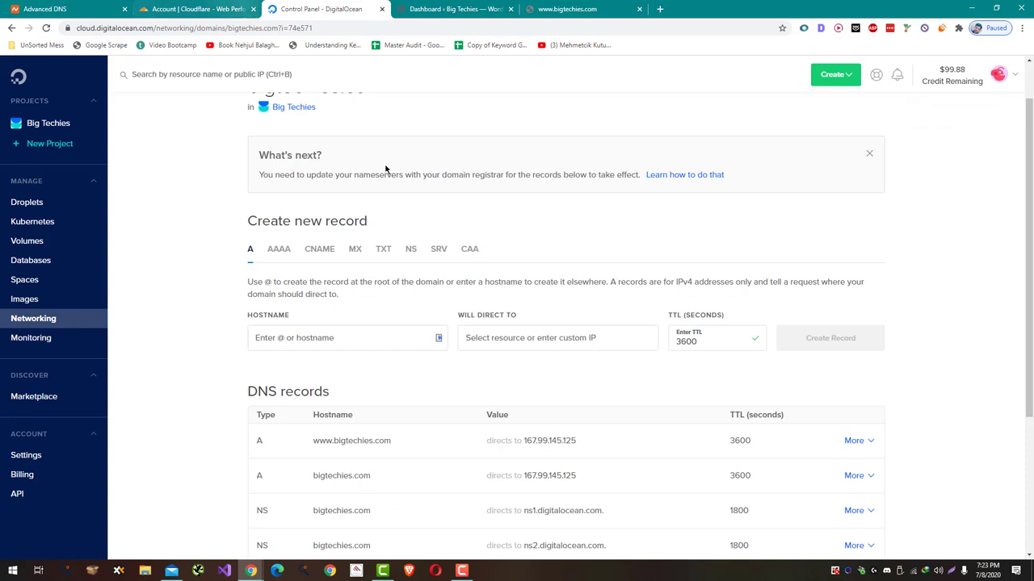
scroll(542, 242, down, 1)
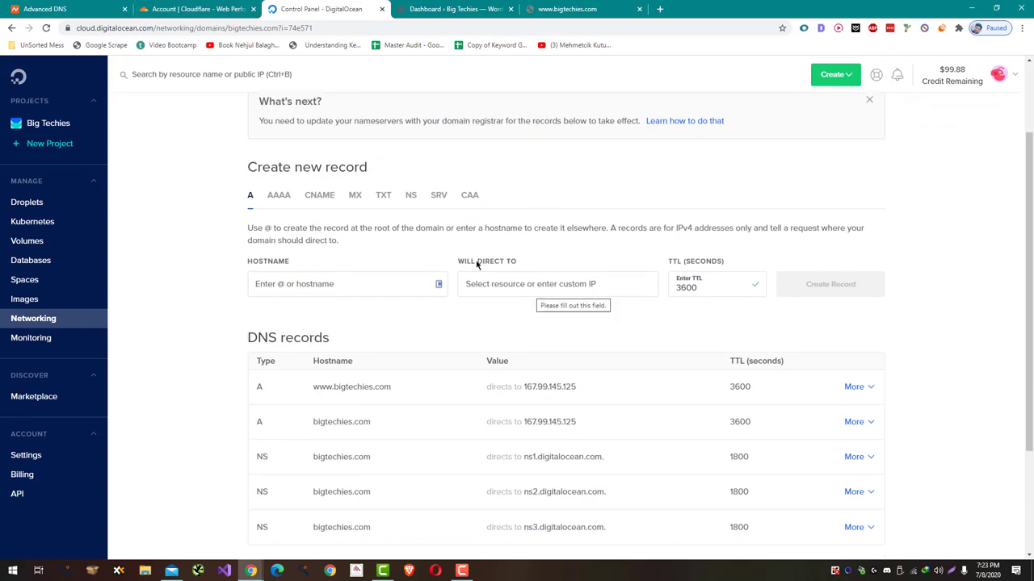
scroll(212, 121, up, 1)
- Copy the droplet IP 167.99.145.125 from the DigitalOcean A record for use in Namecheap
scroll(194, 118, up, 1)
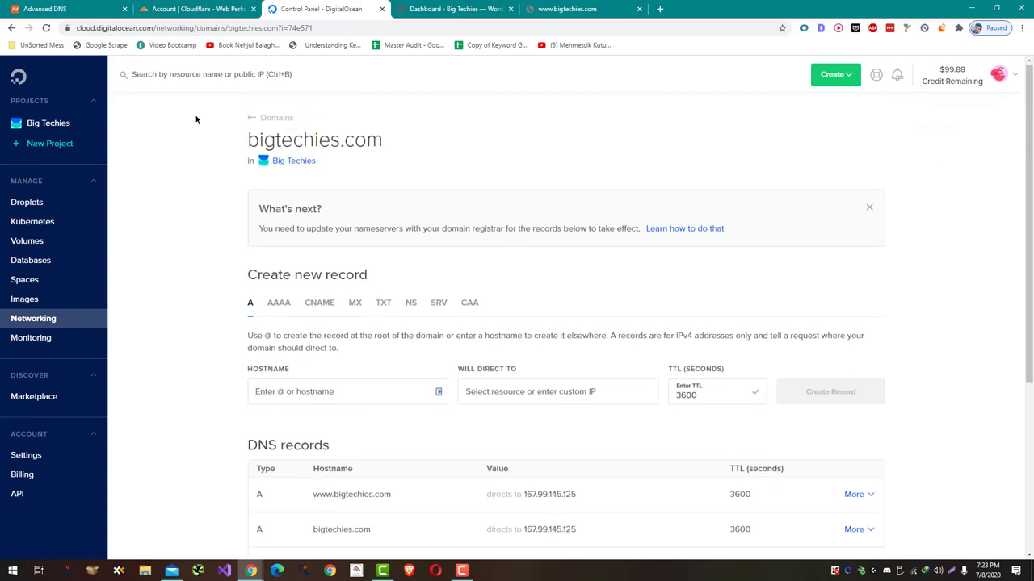
triple_click(314, 138)
click(373, 342)
scroll(373, 342, down, 3)
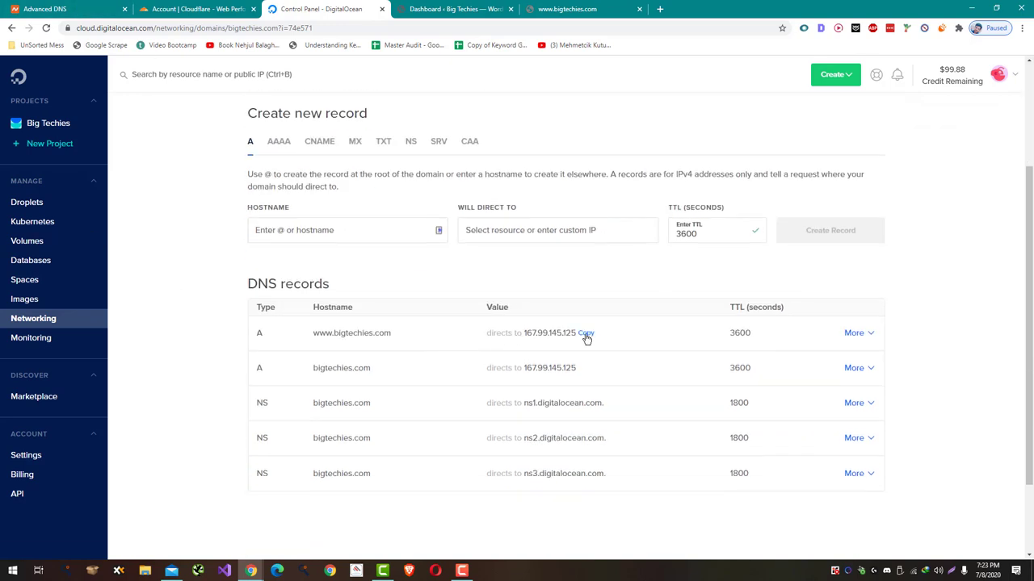
click(586, 333)
key(ctrl+1)
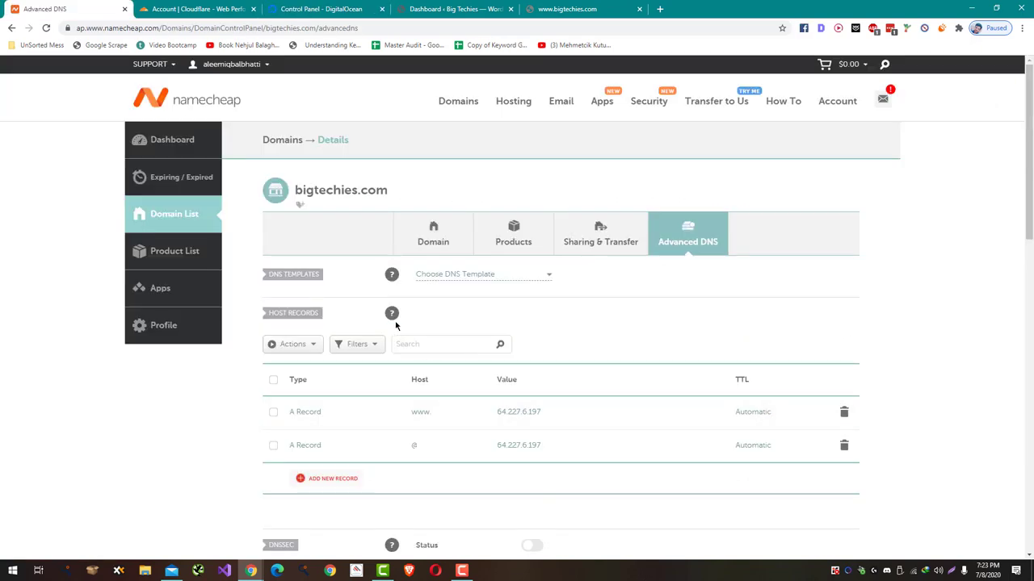
- Delete the old www and @ A records from Namecheap's host records
scroll(396, 326, down, 2)
click(844, 304)
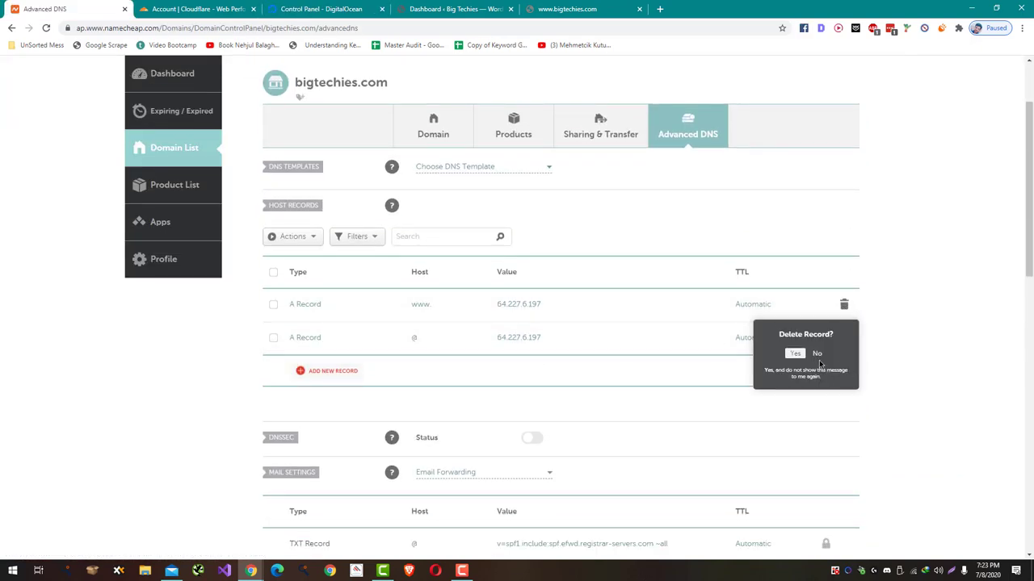
click(792, 355)
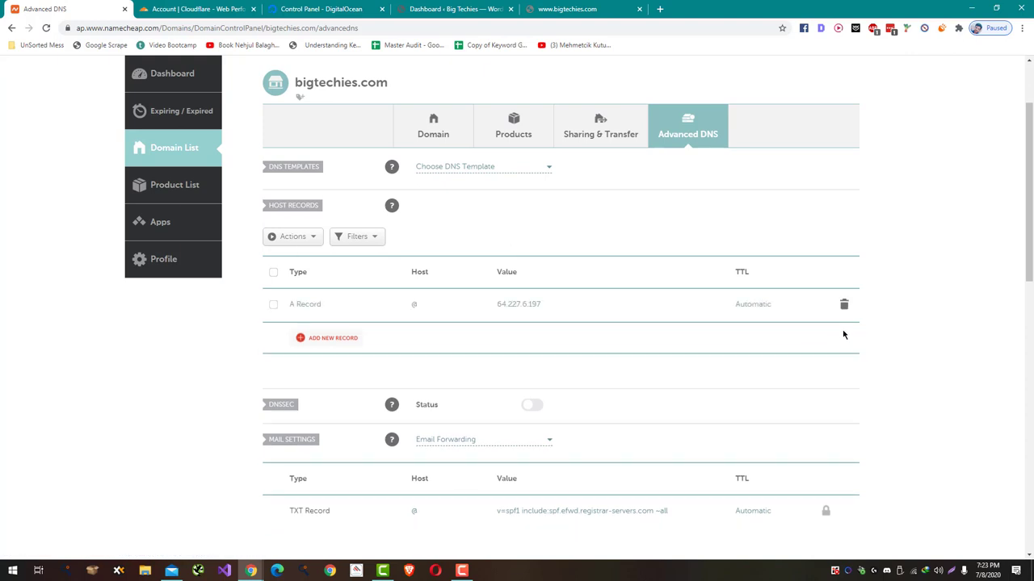
click(844, 305)
click(792, 353)
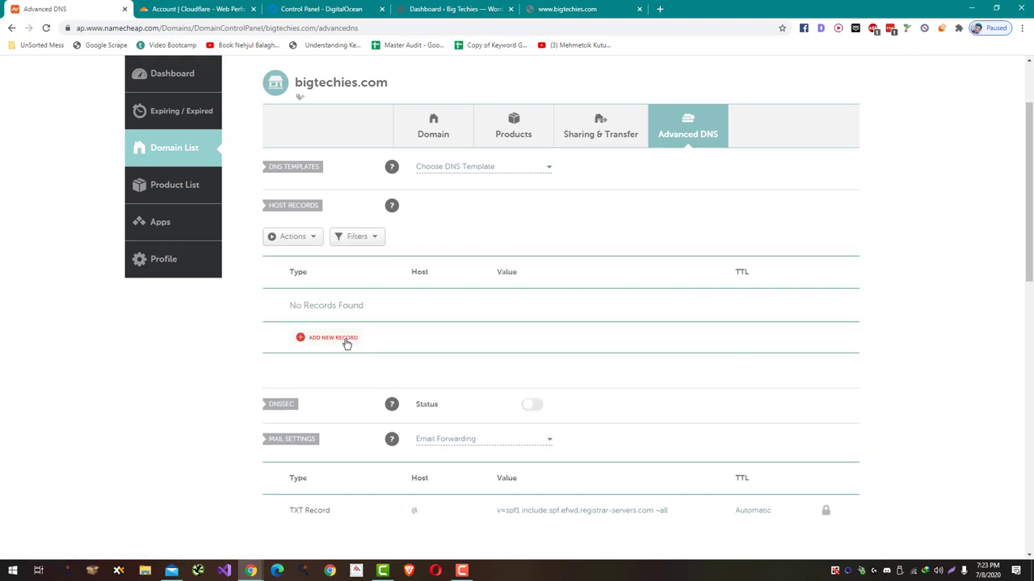
- Add an @ A record pointing to 167.99.145.125
click(345, 346)
scroll(351, 323, down, 2)
click(334, 210)
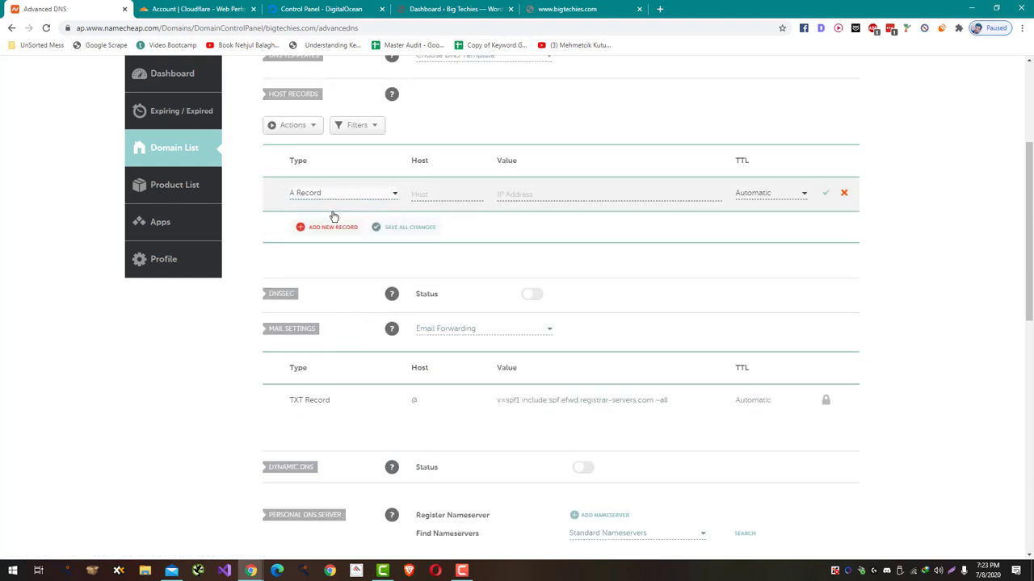
click(454, 191)
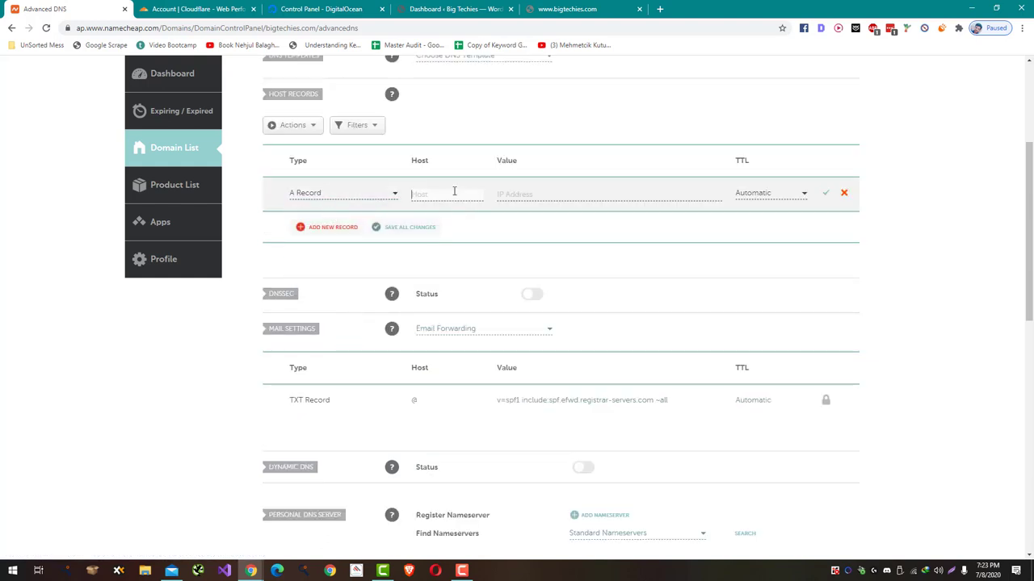
click(524, 196)
key(ctrl+v)
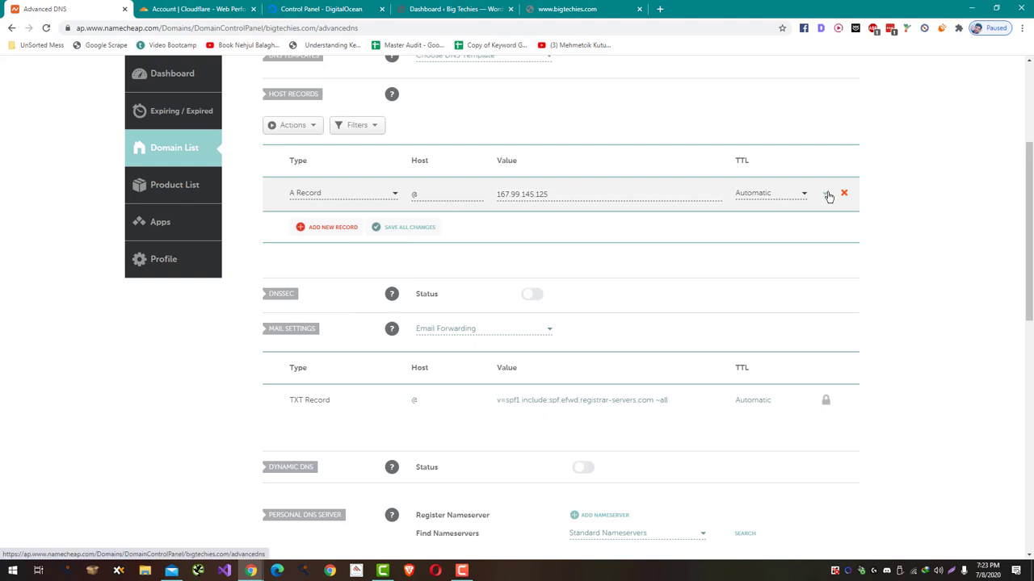
key(Return)
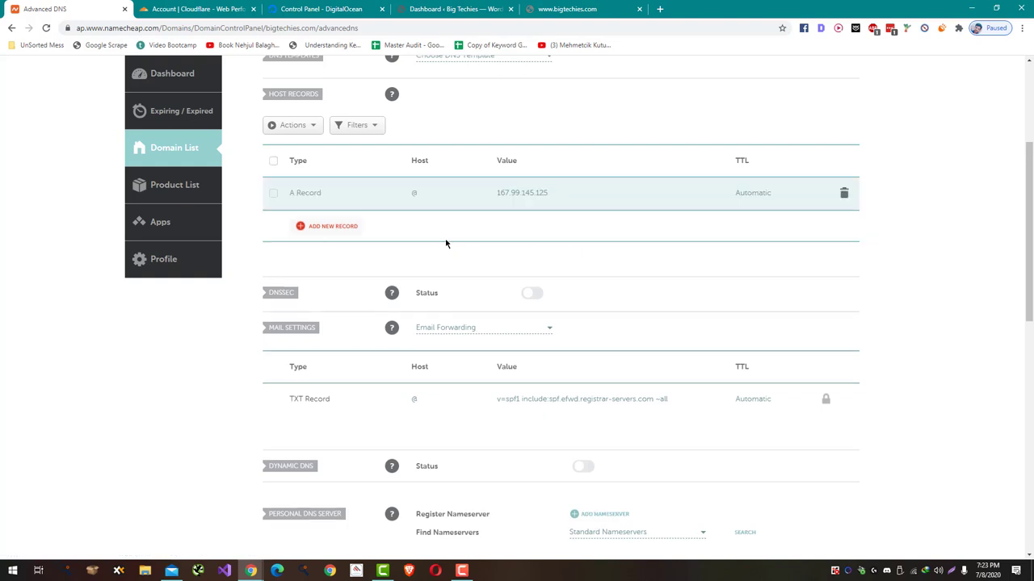
- Add a www A record pointing to 167.99.145.125
click(348, 226)
click(377, 239)
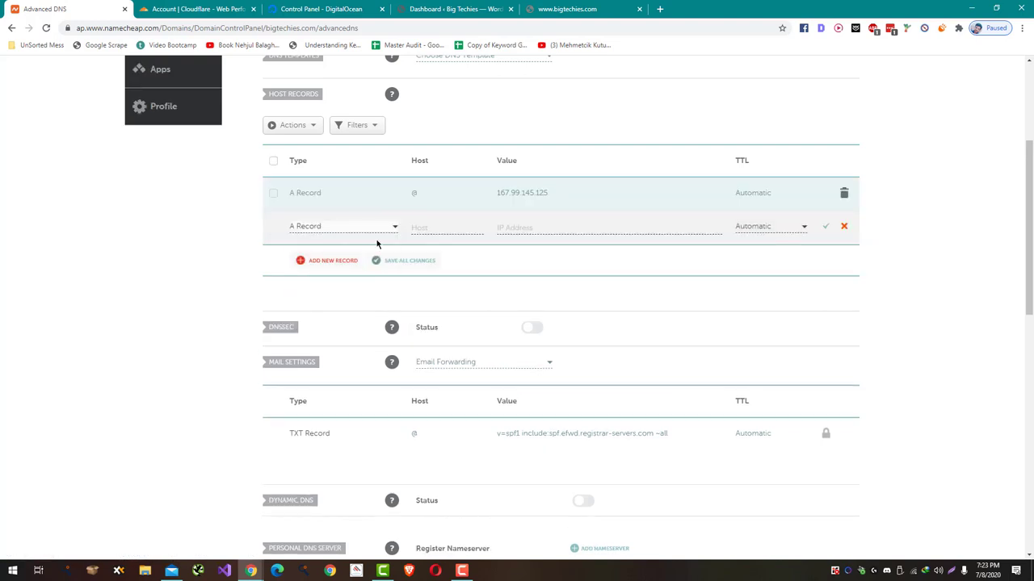
click(462, 226)
click(541, 229)
key(ctrl+v)
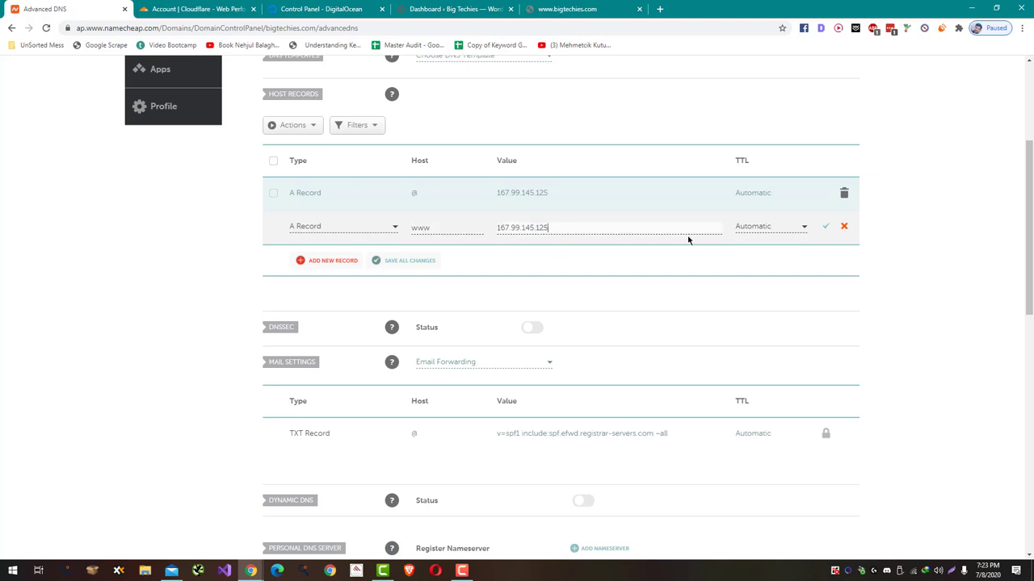
click(826, 228)
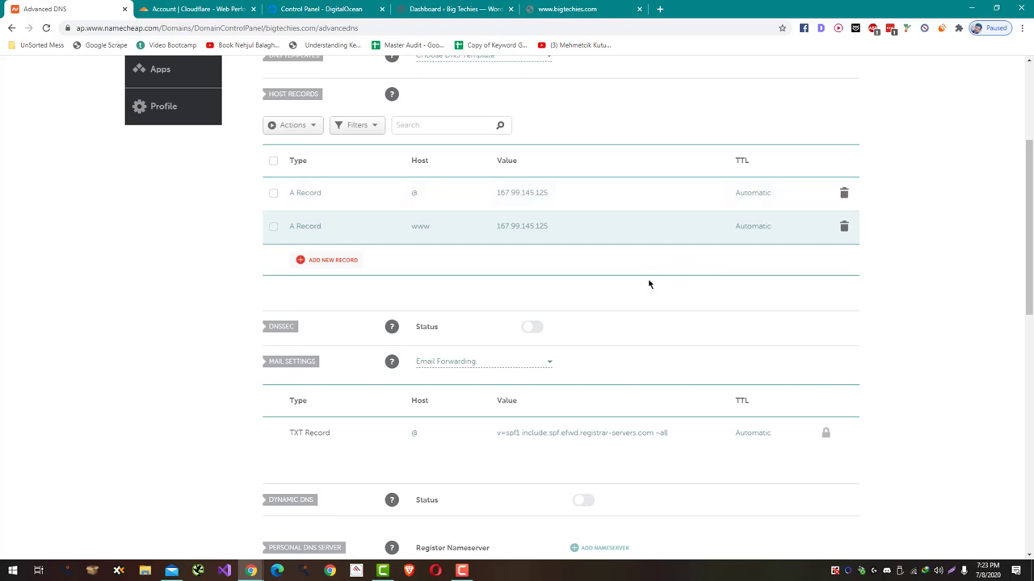
key(ctrl+Tab)
key(ctrl+Tab)
key(ctrl+shift+Tab)
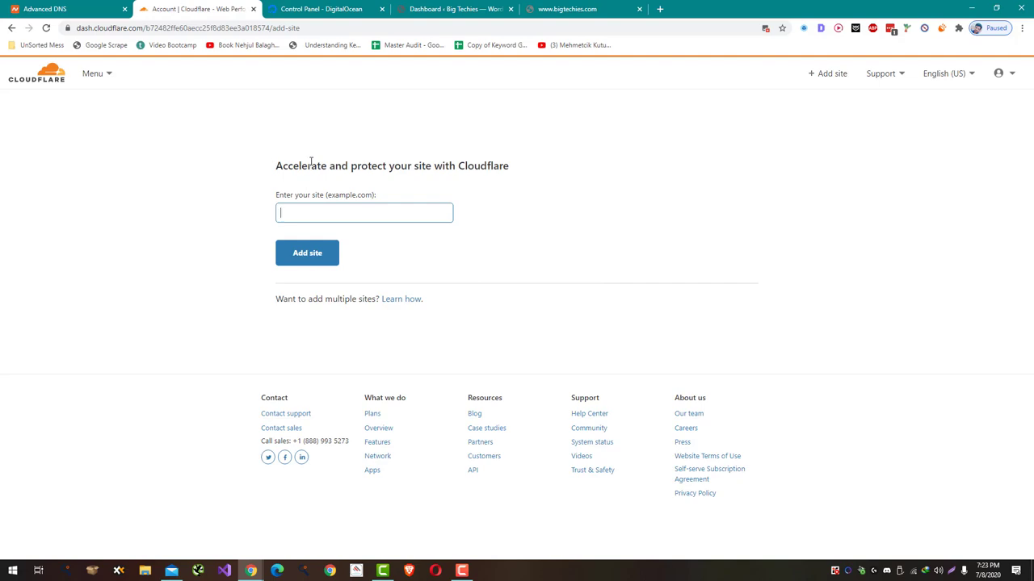
- Reload bigtechies.com to check that the WordPress site now loads
click(352, 5)
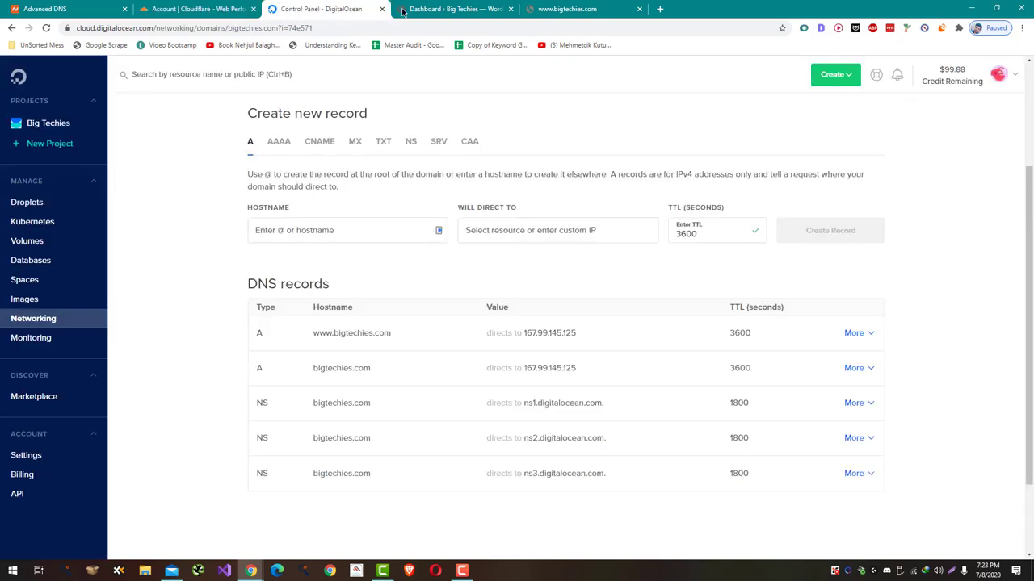
click(454, 9)
click(535, 9)
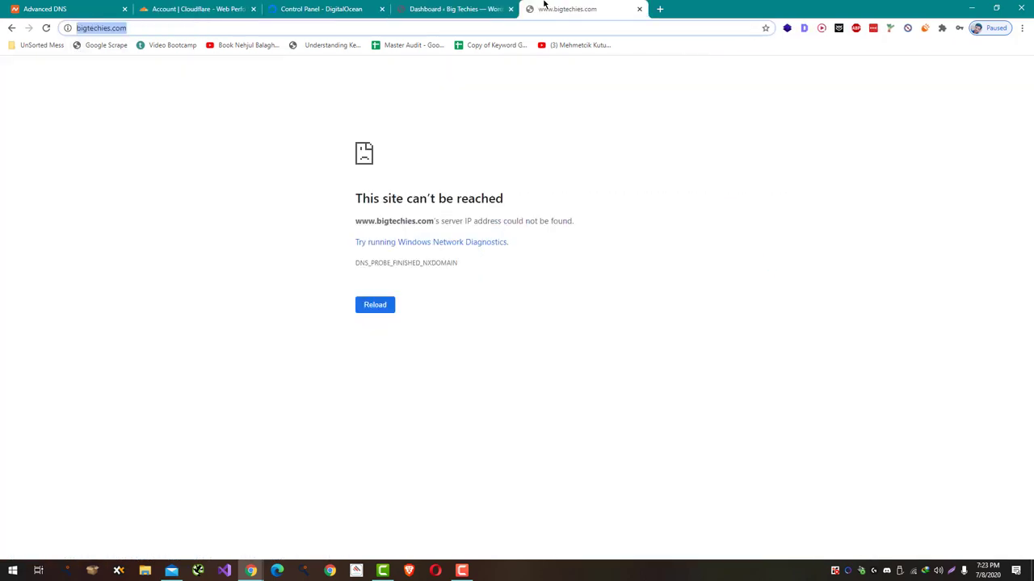
key(Return)
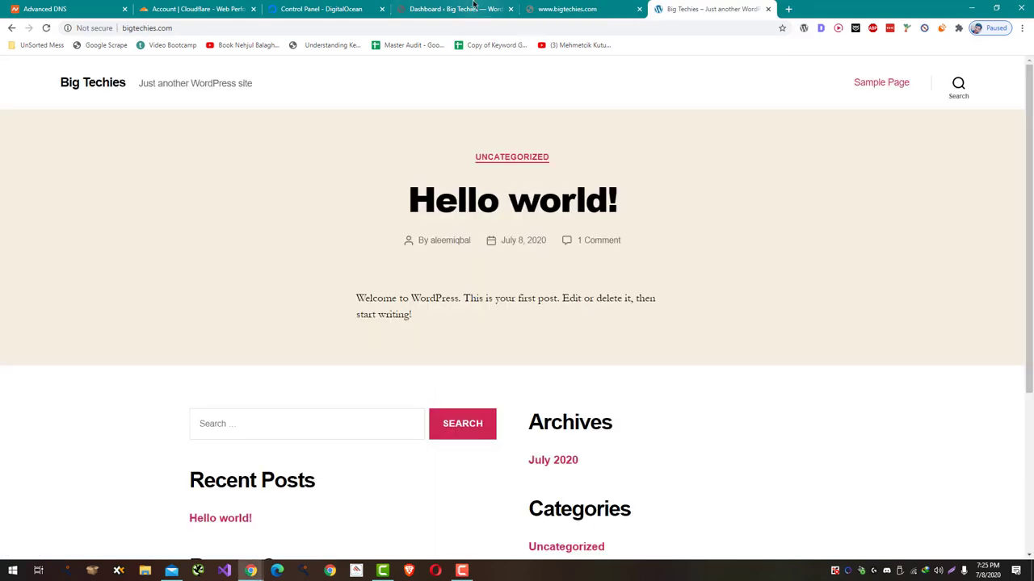
key(Return)
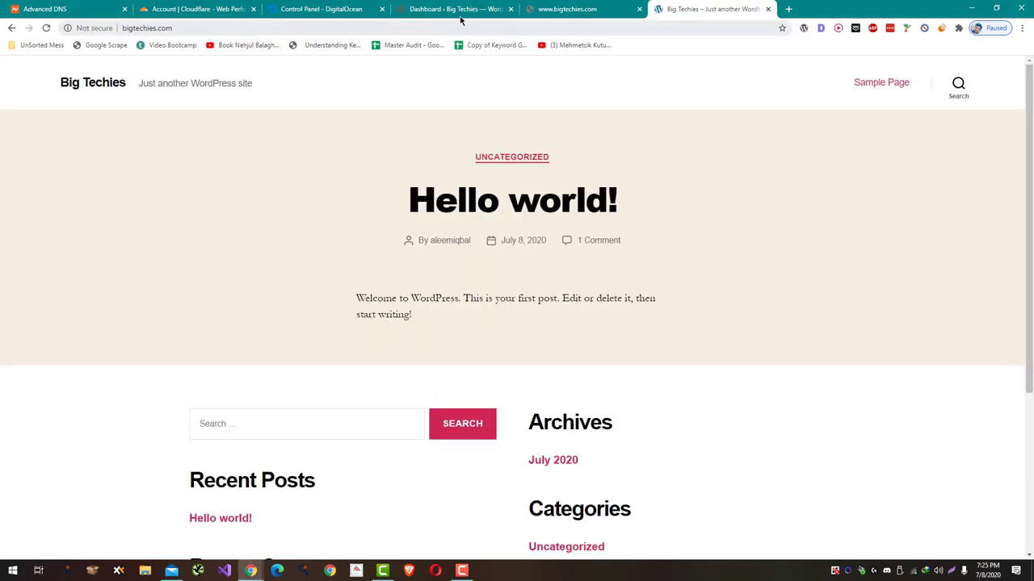
click(226, 8)
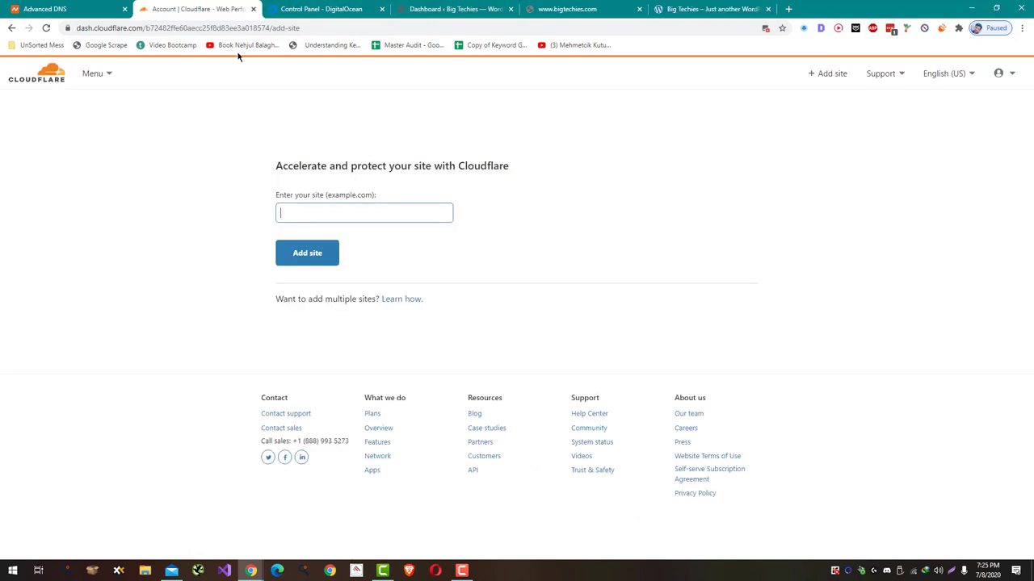
drag(711, 8, 373, 27)
click(373, 27)
key(Home)
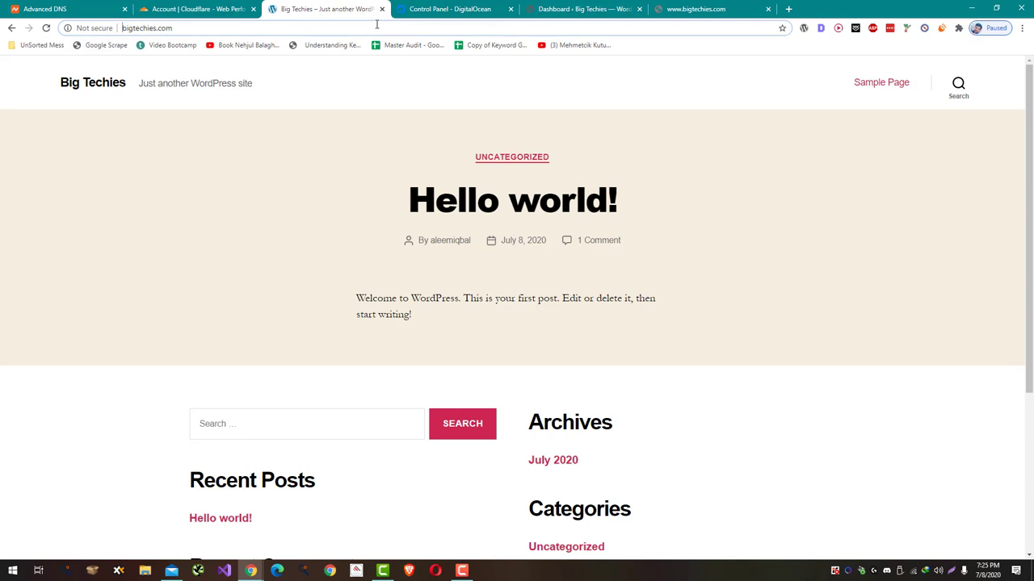
text(www.)
key(ctrl+a)
key(ctrl+c)
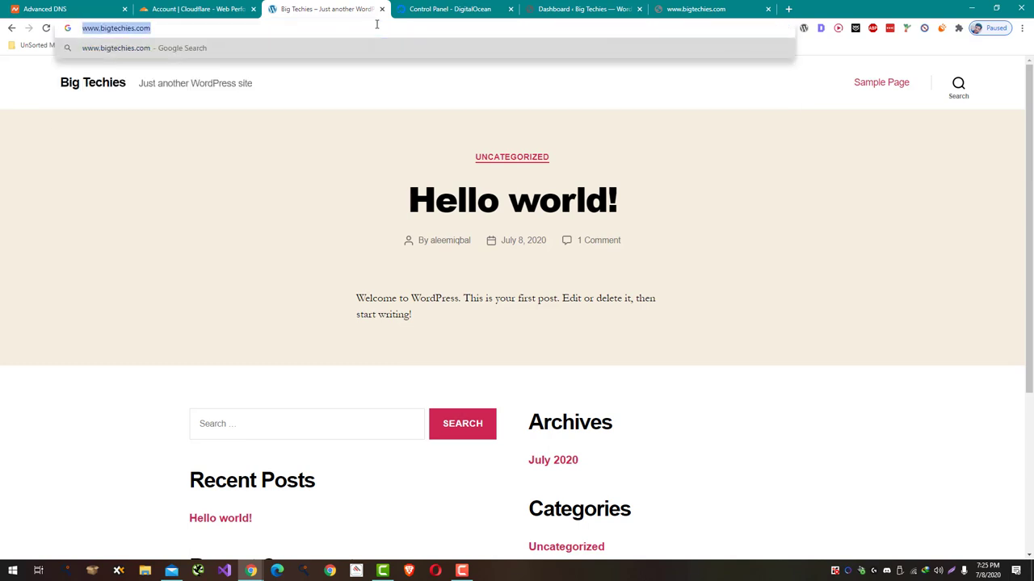
key(Return)
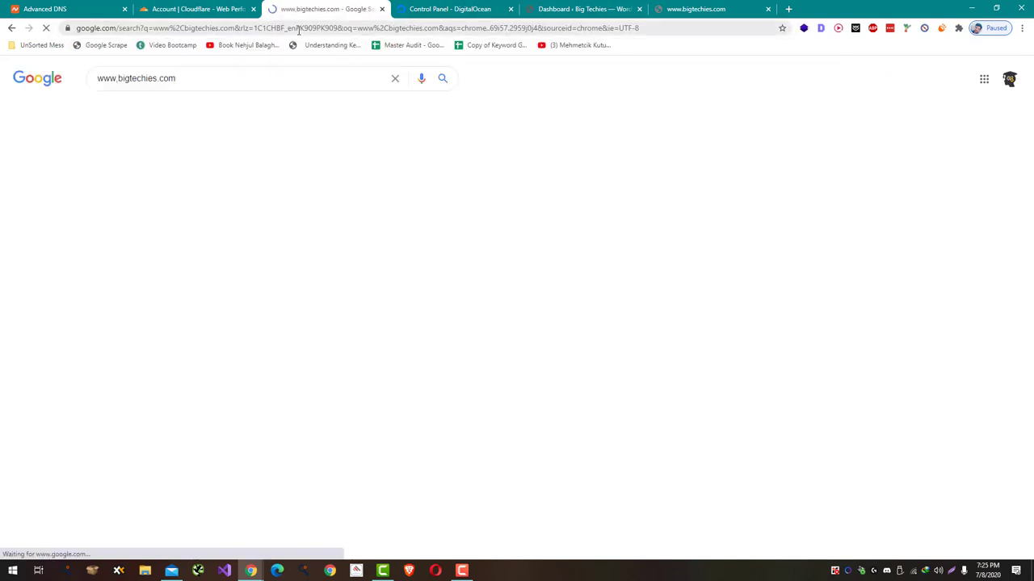
- Copy bigtechies.com without the www and paste it into Cloudflare's site field
click(296, 29)
key(ctrl+v)
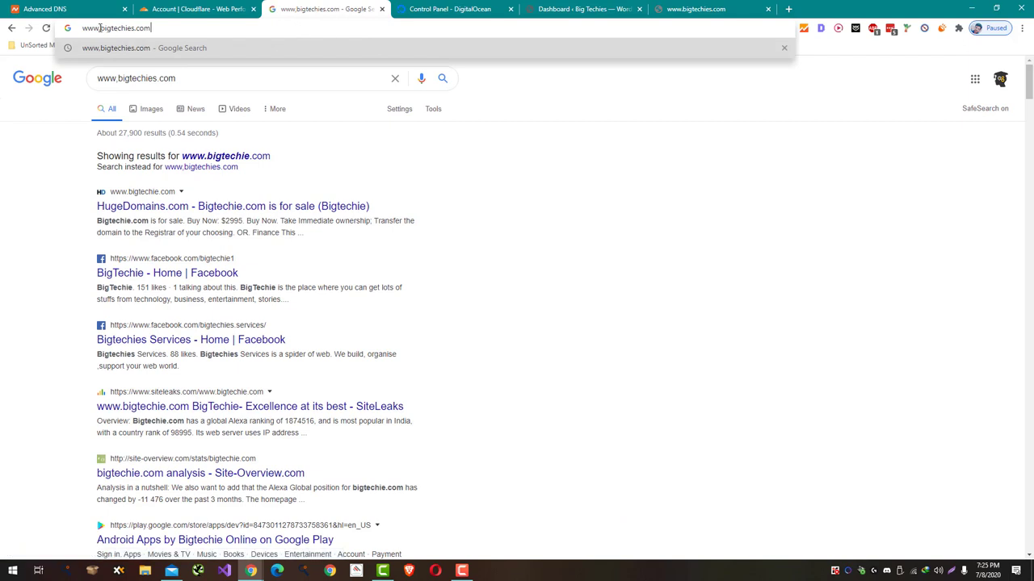
drag(102, 28, 148, 28)
key(ctrl+c)
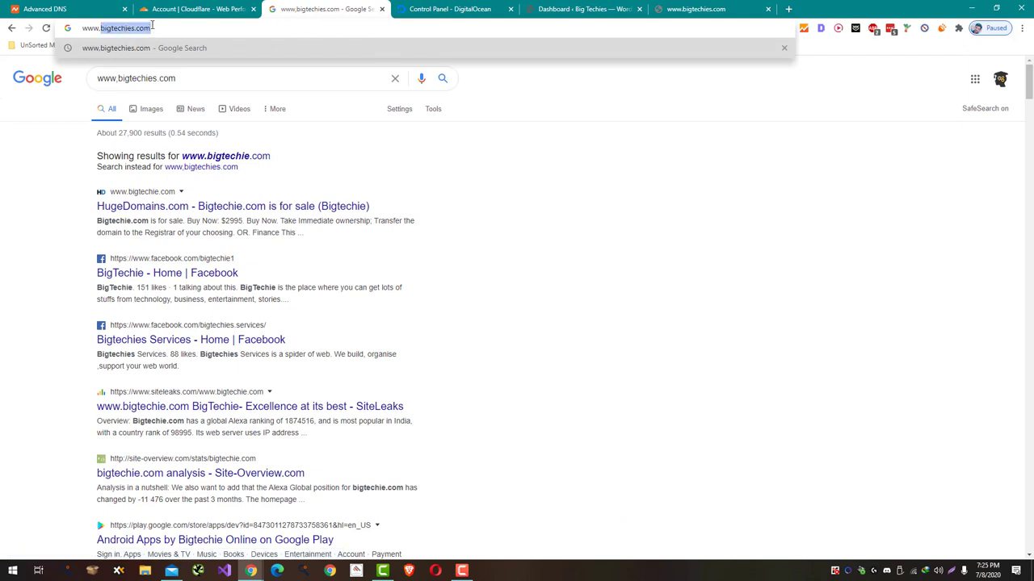
click(159, 8)
click(302, 209)
key(ctrl+v)
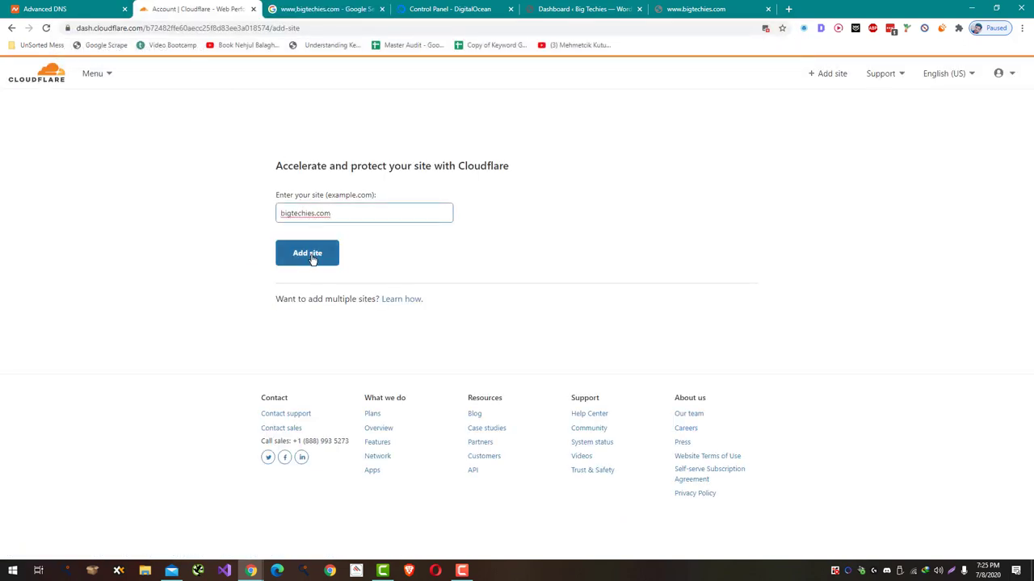
- Submit bigtechies.com to Cloudflare on the Free plan to start the DNS scan
click(309, 255)
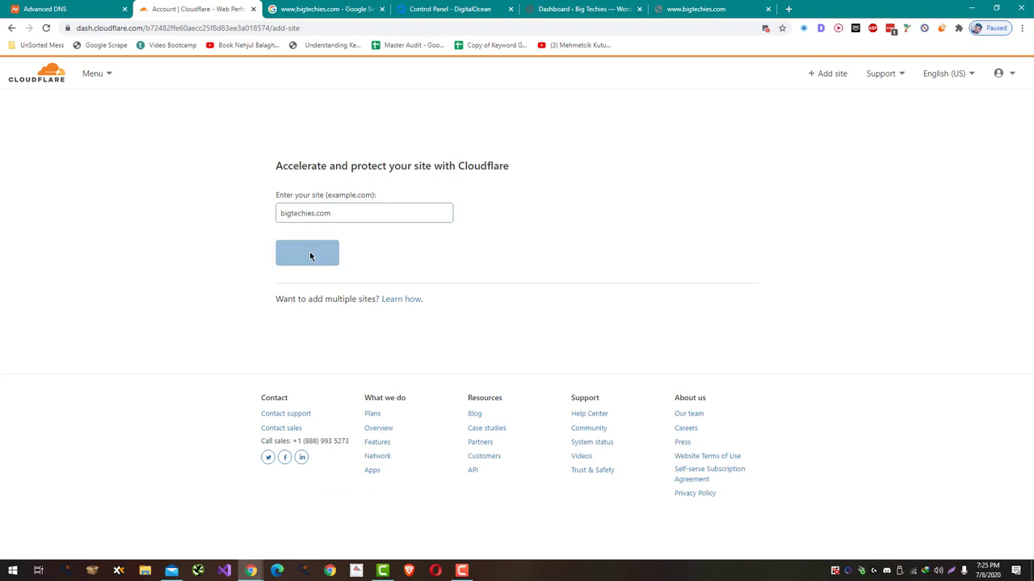
click(309, 255)
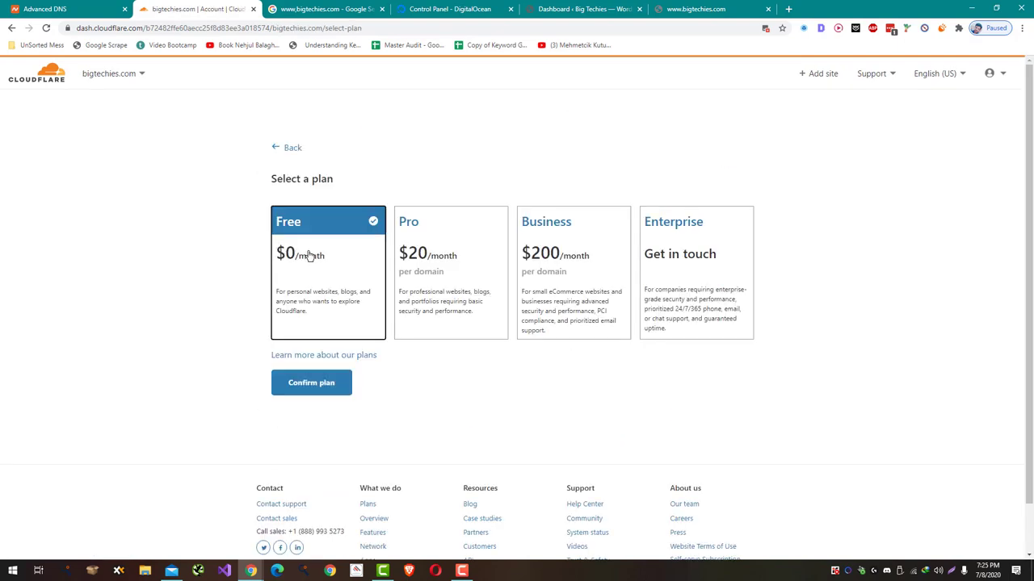
click(310, 371)
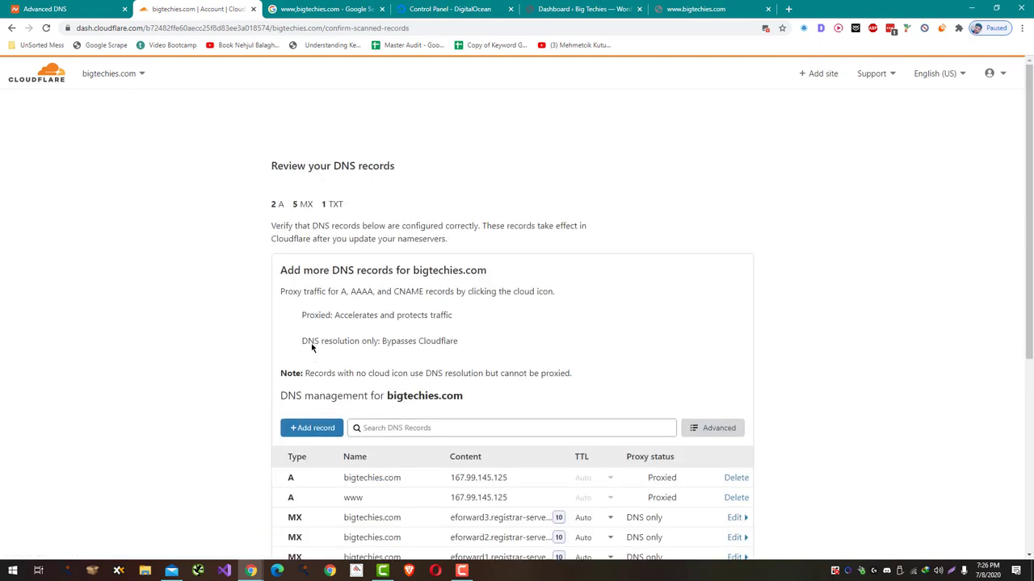
- Compare the scanned records with DigitalOcean's, then accept them and continue
scroll(598, 342, down, 2)
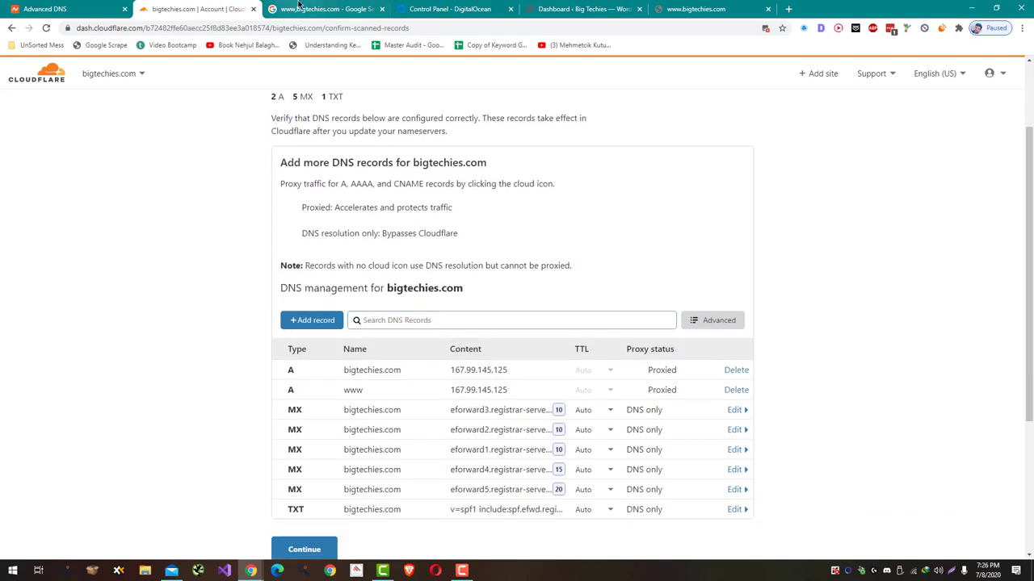
click(404, 6)
drag(404, 6, 273, 2)
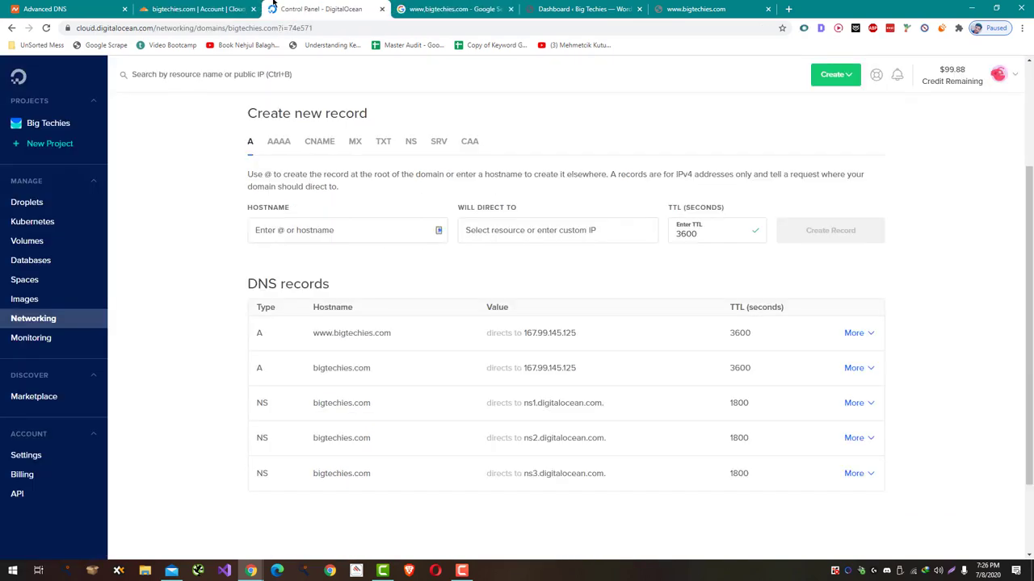
click(247, 5)
scroll(347, 323, down, 3)
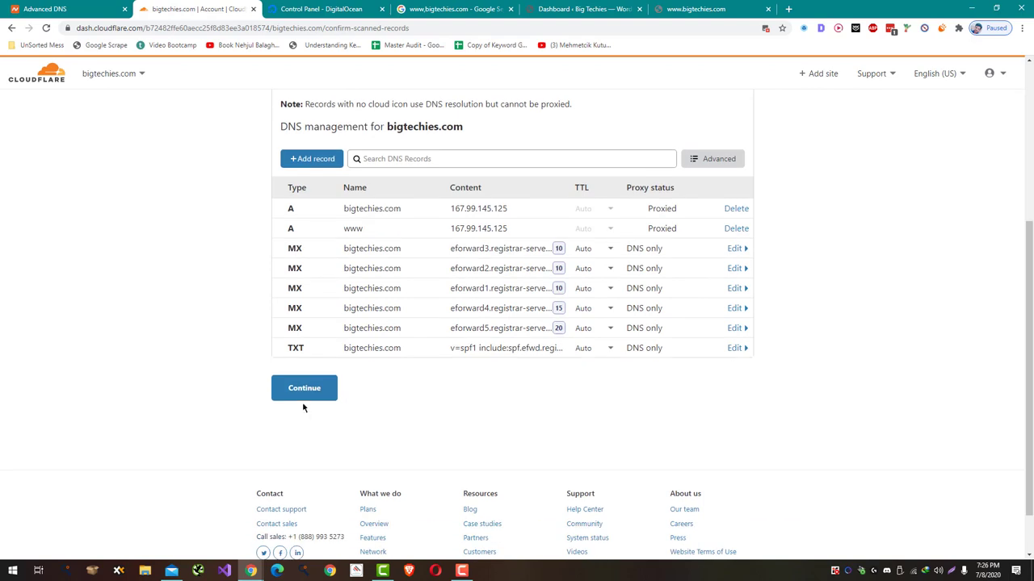
click(304, 391)
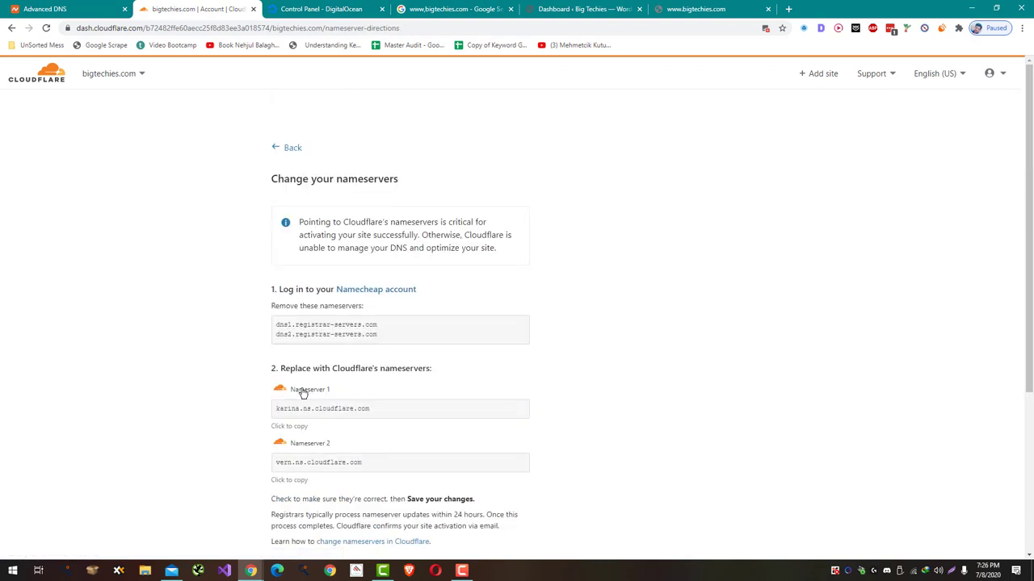
- Set Namecheap to Custom DNS with karina.ns.cloudflare.com as nameserver 1
double_click(323, 407)
click(324, 408)
key(ctrl+c)
key(ctrl+1)
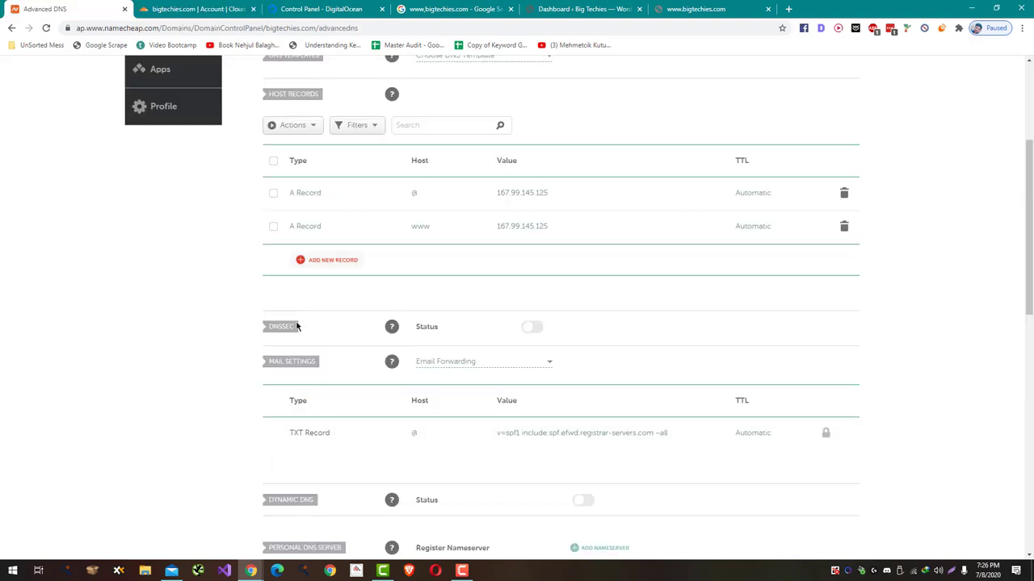
scroll(299, 327, up, 3)
click(433, 243)
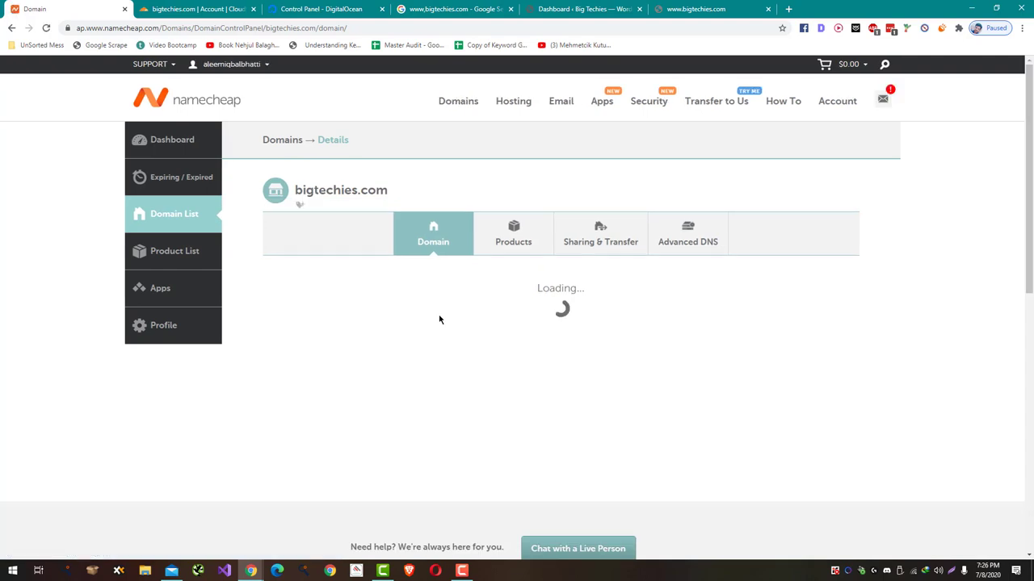
scroll(464, 339, down, 1)
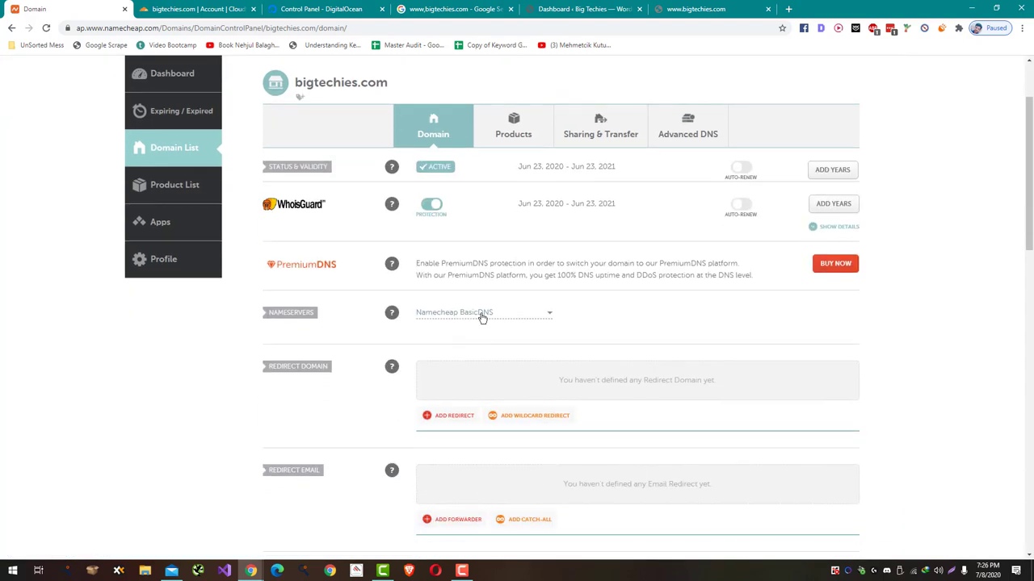
click(482, 314)
click(476, 367)
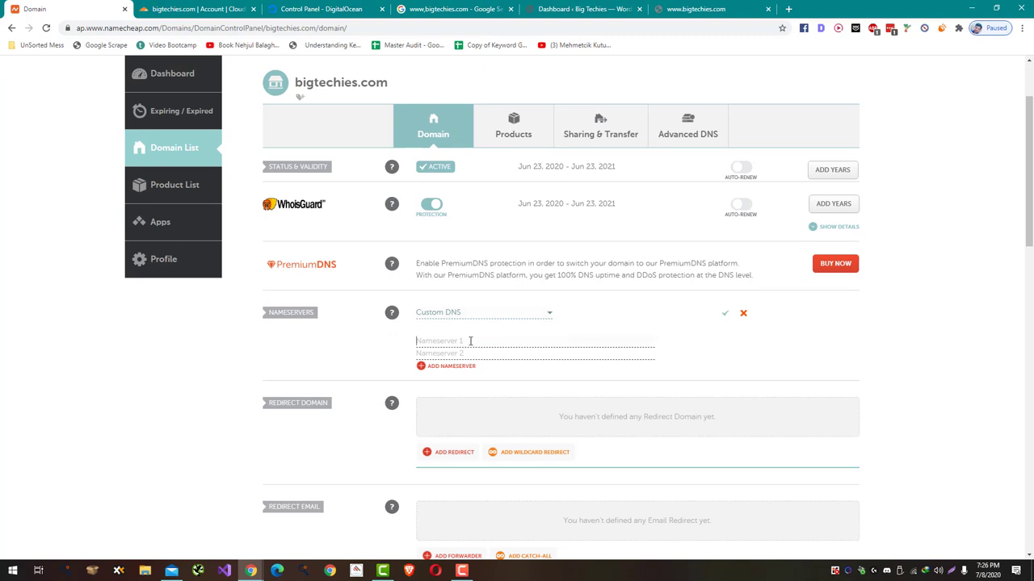
key(ctrl+v)
- Add vern.ns.cloudflare.com as nameserver 2 and save the nameservers
key(ctrl+Tab)
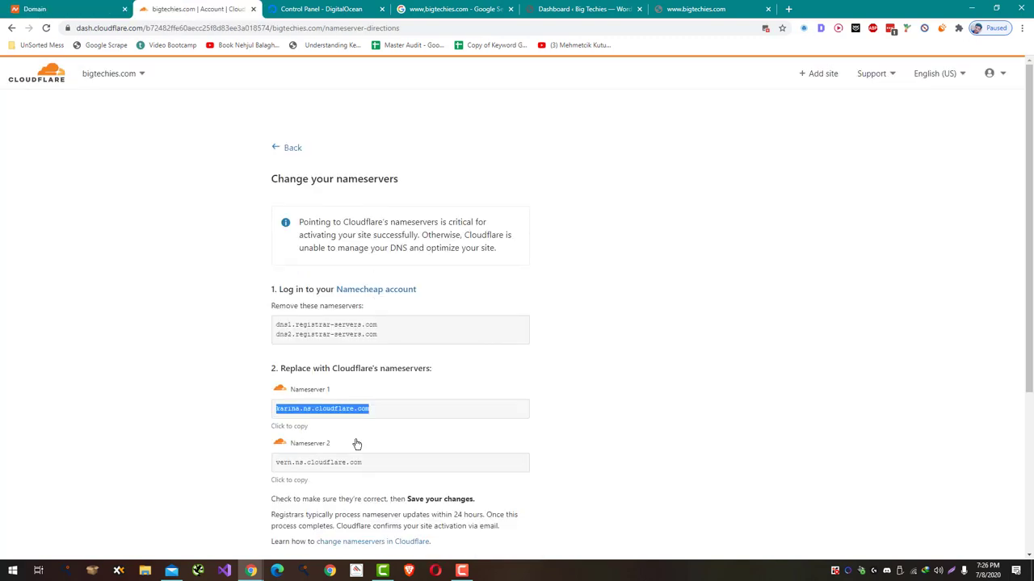
click(296, 483)
key(ctrl+c)
key(ctrl+shift+Tab)
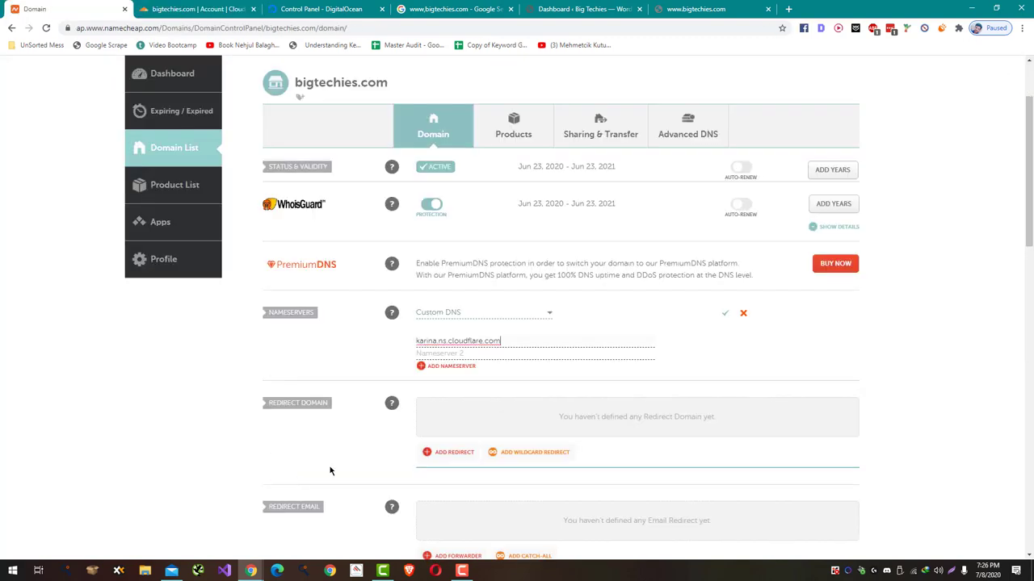
click(475, 356)
key(ctrl+v)
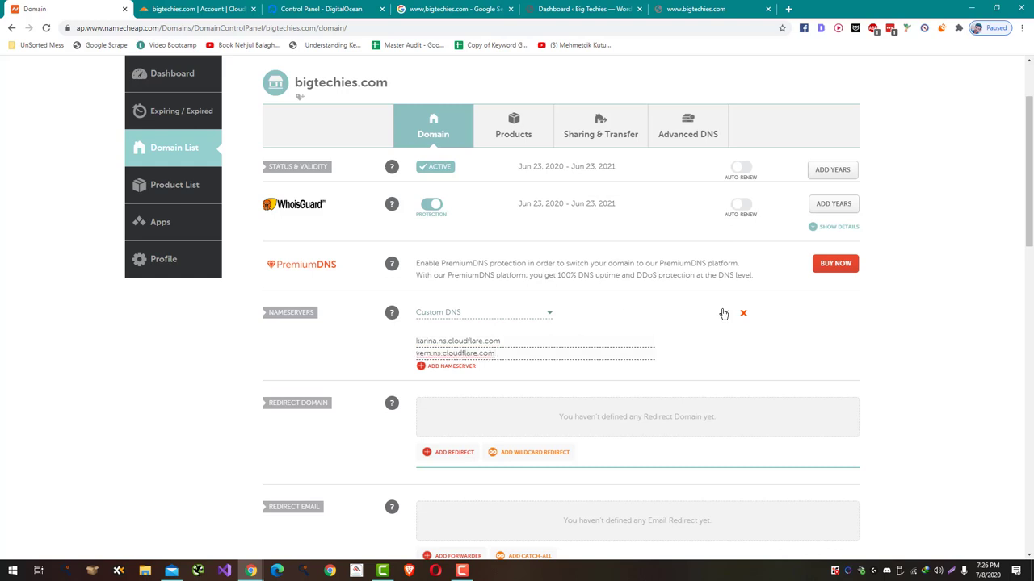
click(724, 313)
- Confirm in Cloudflare that the nameservers have been changed
scroll(547, 321, down, 1)
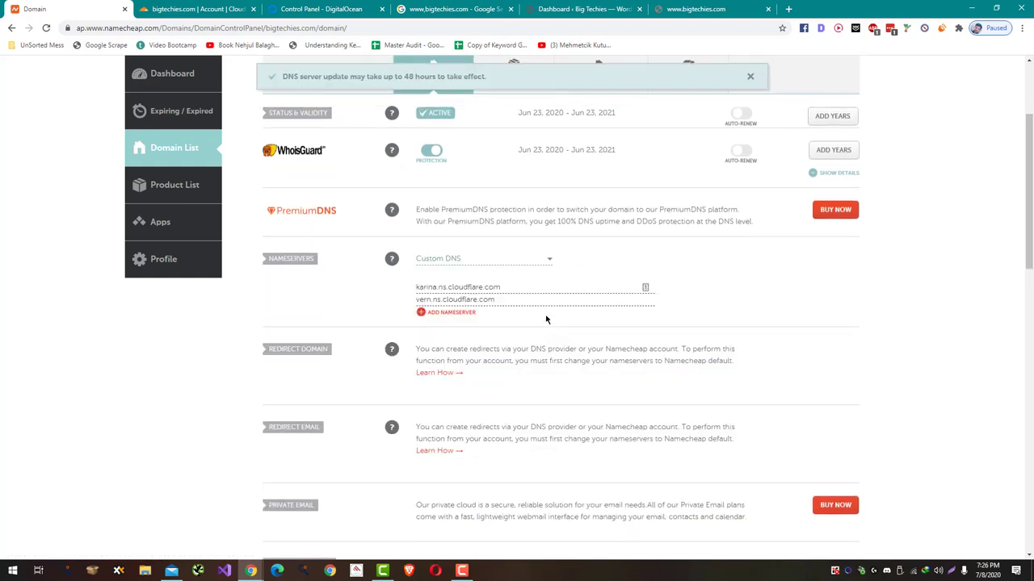
key(ctrl+Tab)
scroll(532, 323, down, 3)
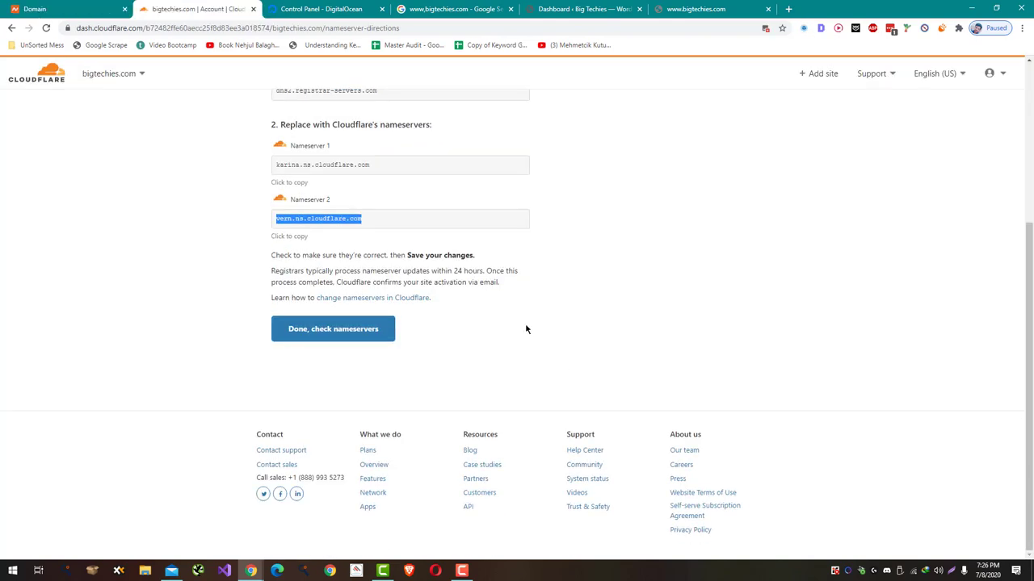
click(366, 339)
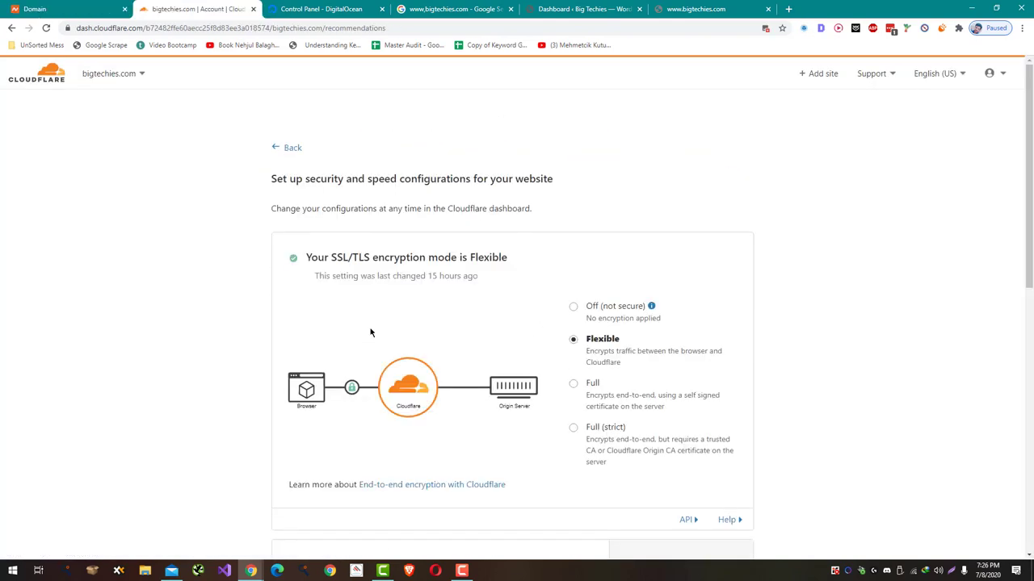